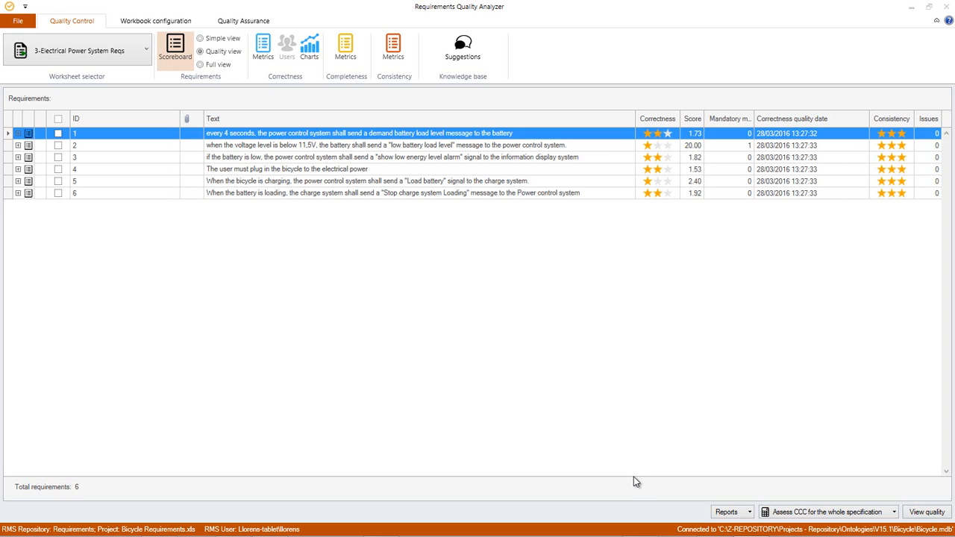
Switch to Knowledge Manager and open the PBS view of the conceptual model with the Bicycle term expanded
mouse_move(626, 533)
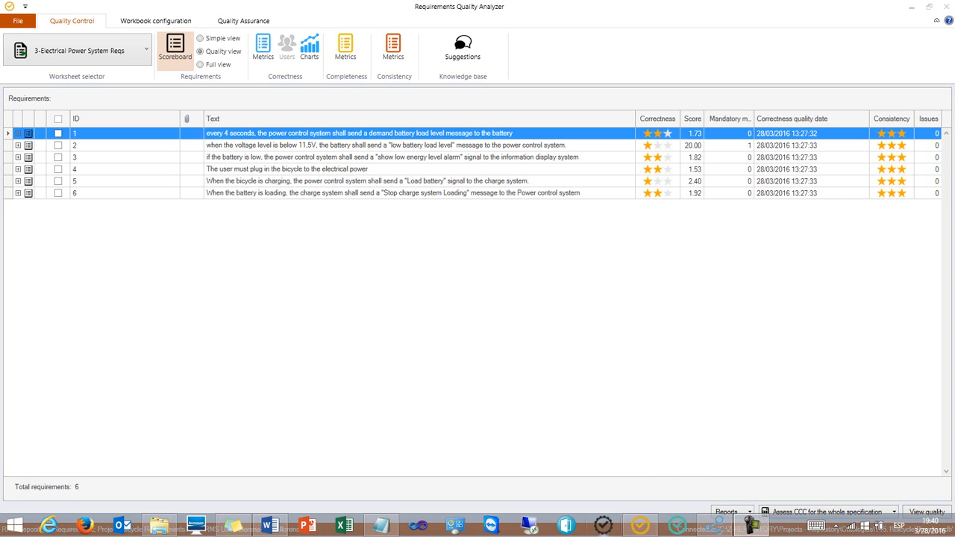
click(712, 528)
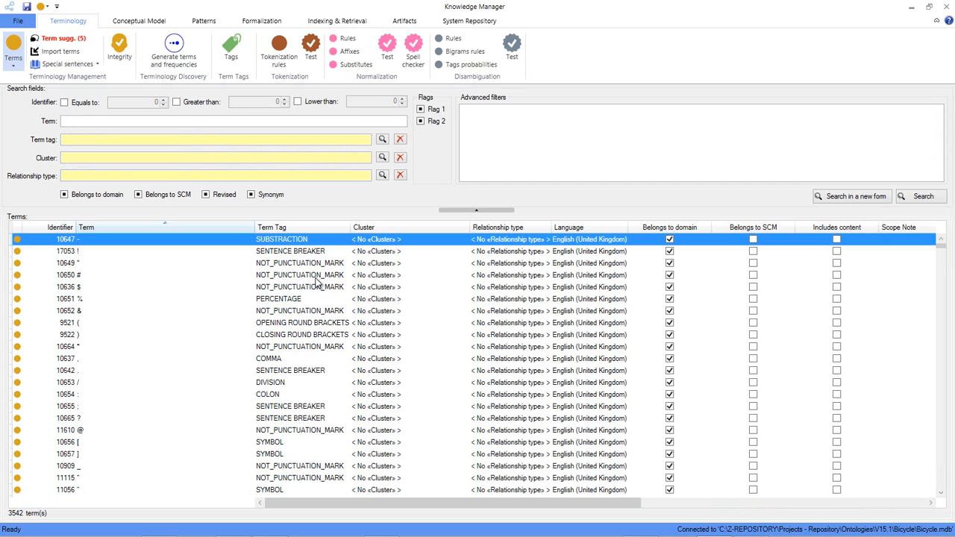
click(132, 25)
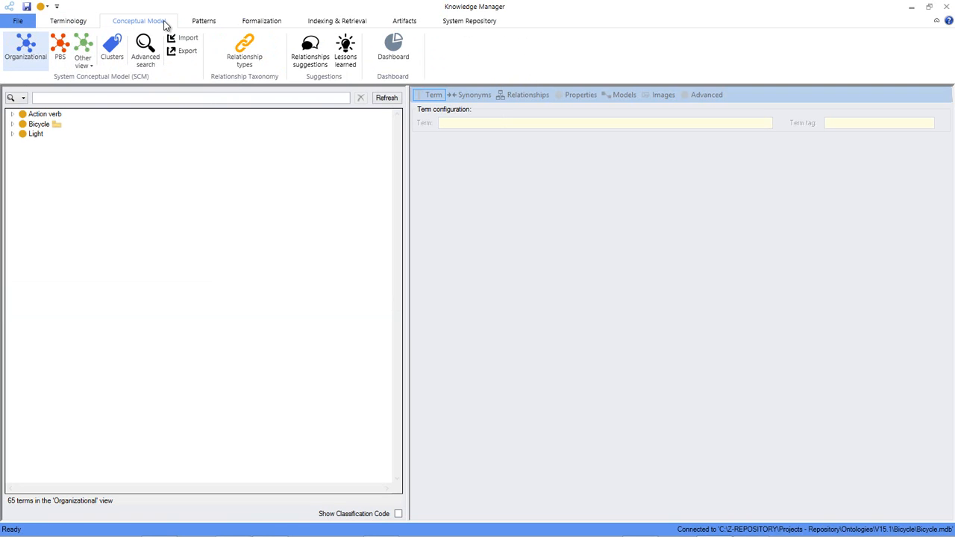
click(59, 56)
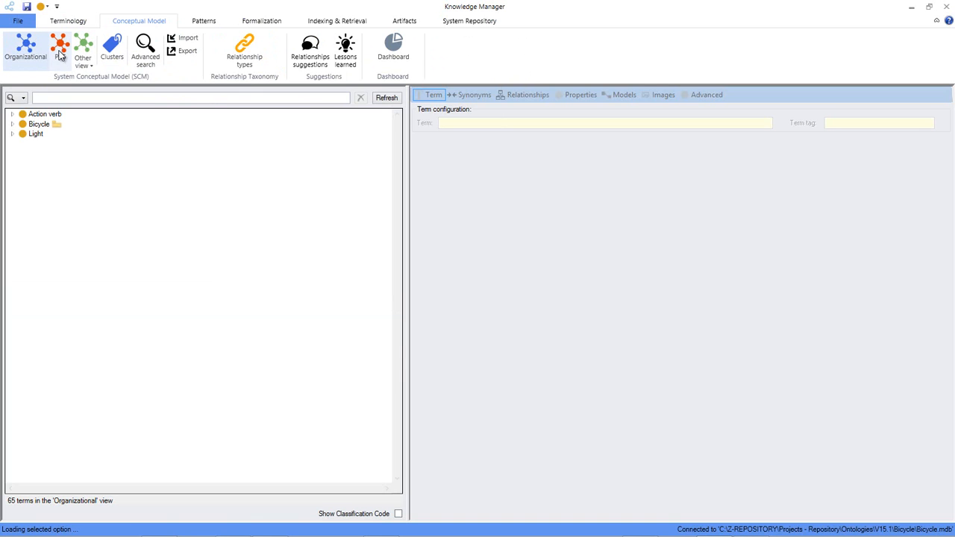
click(12, 116)
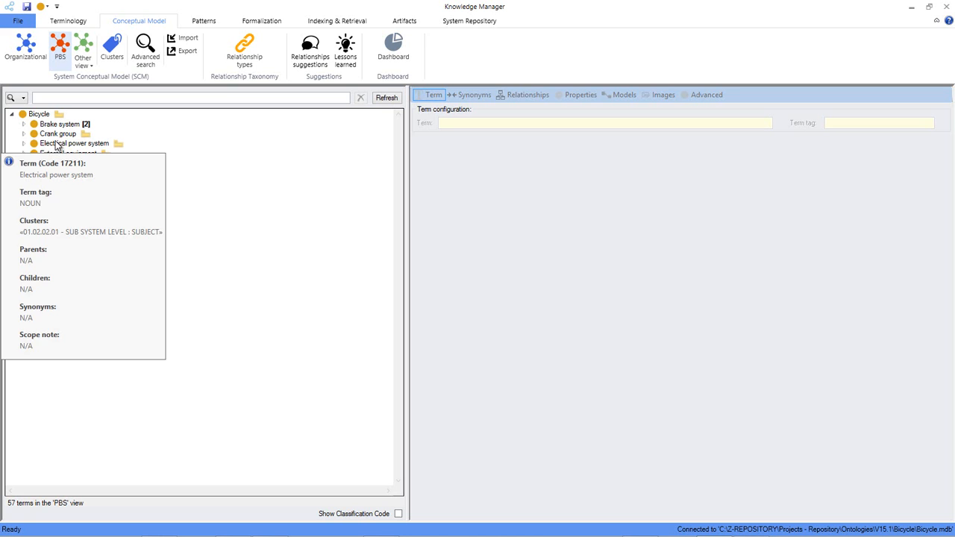
mouse_move(63, 147)
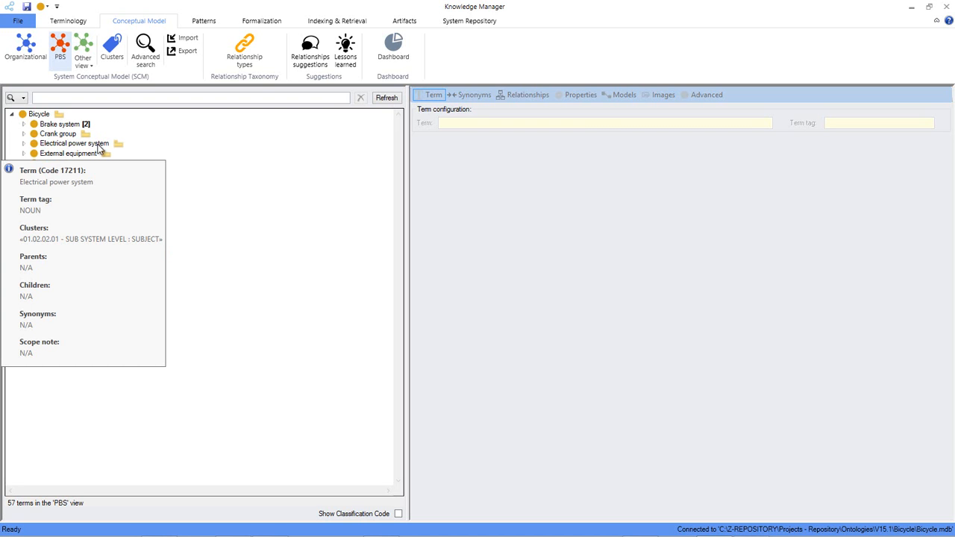
View the UML sequence diagram of the Electrical power system term with its message labels in a widened model area
click(83, 145)
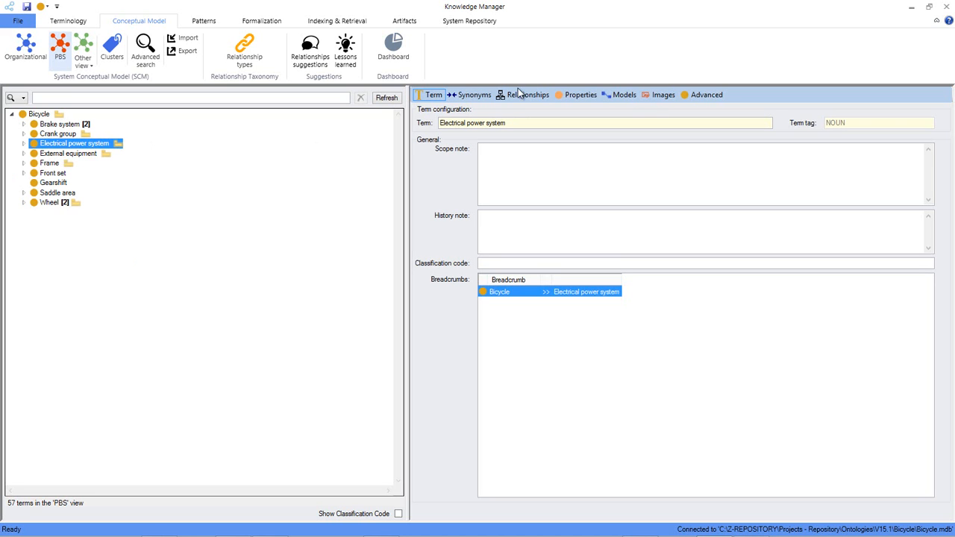
click(625, 95)
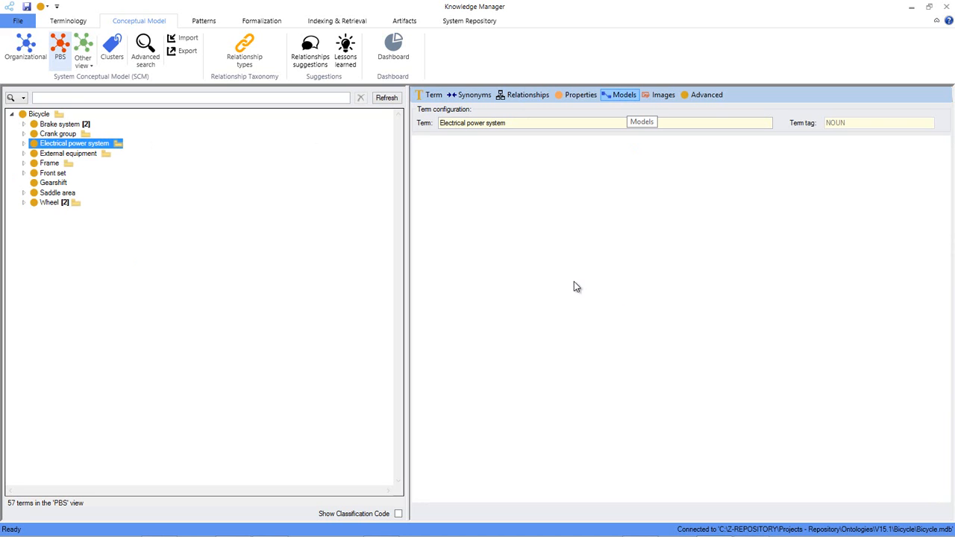
click(667, 138)
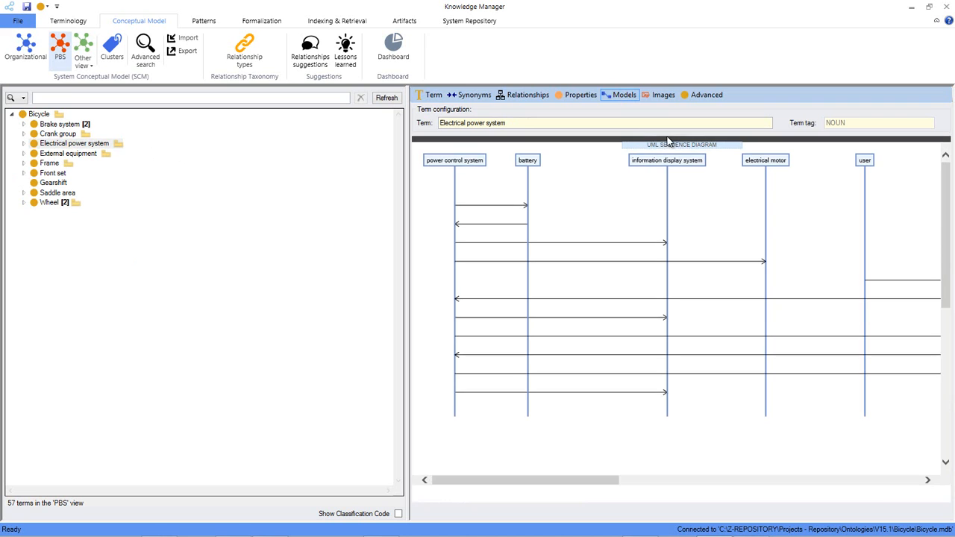
click(544, 145)
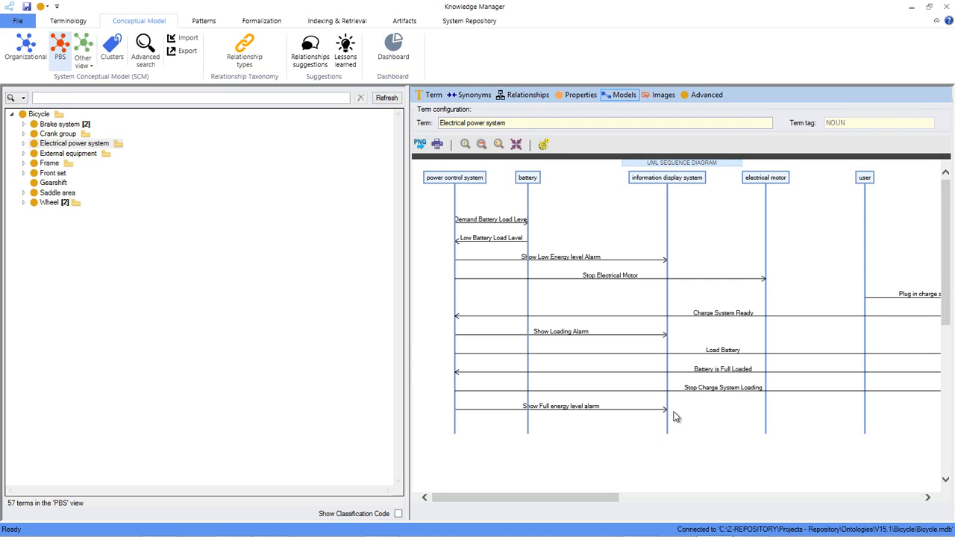
drag(407, 332, 309, 330)
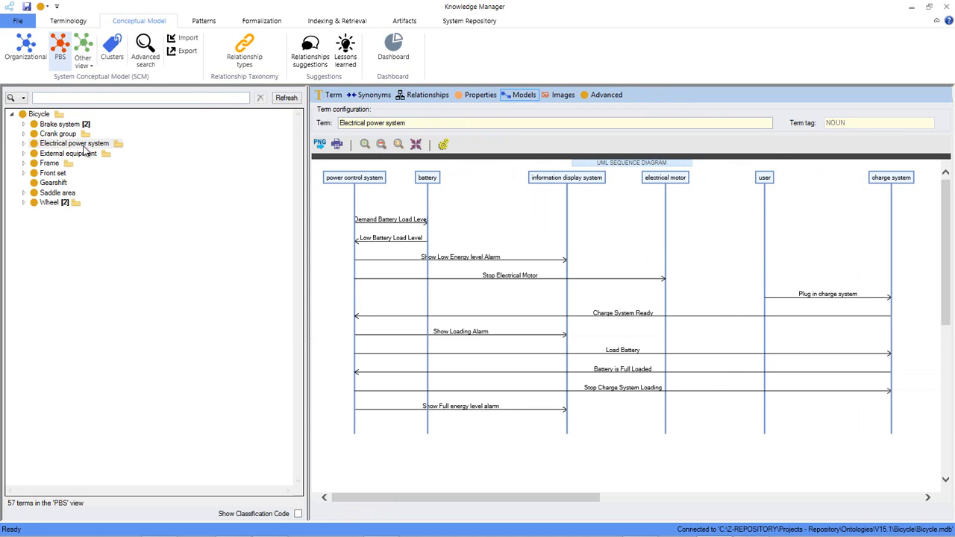
mouse_move(69, 145)
Return to Requirements Quality Analyzer and select the 3-Electrical Power System Reqs worksheet for quality control
click(912, 6)
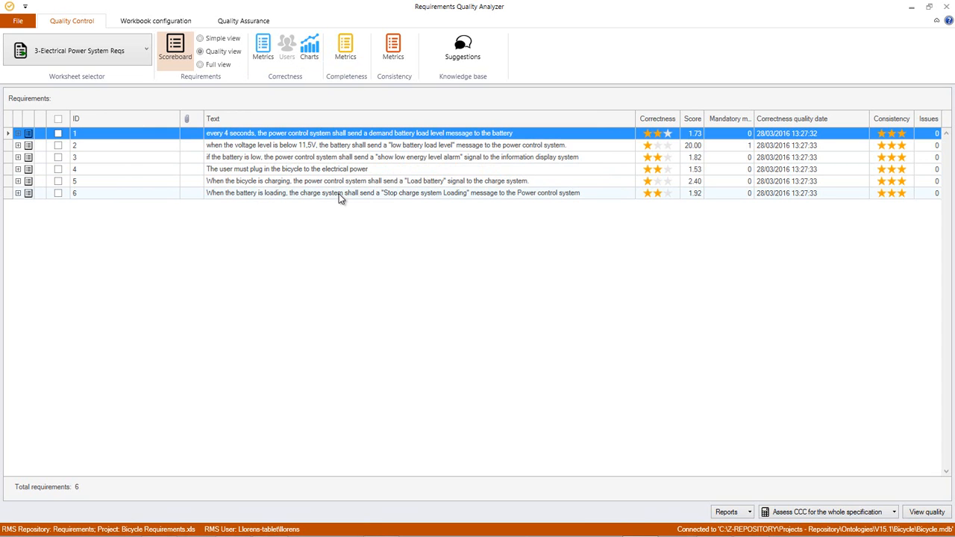
click(159, 26)
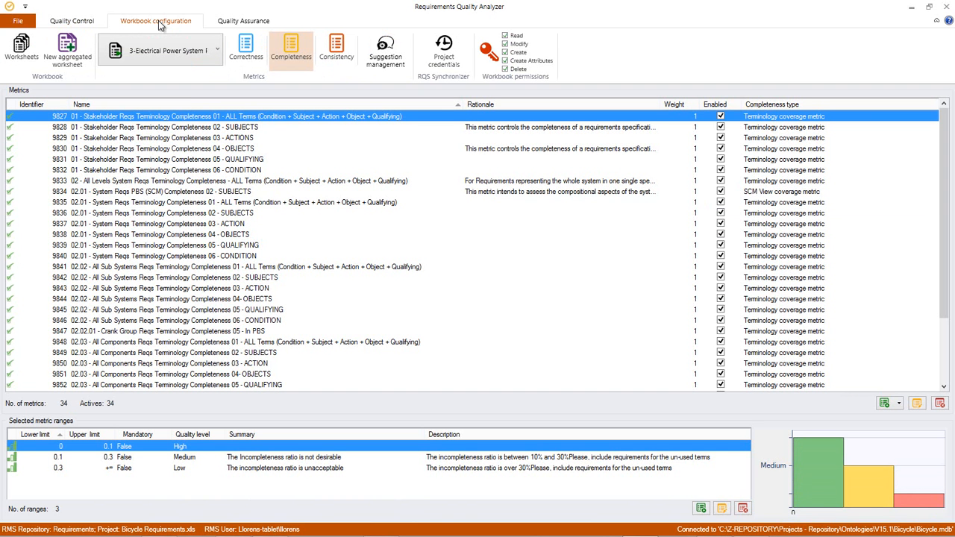
click(79, 22)
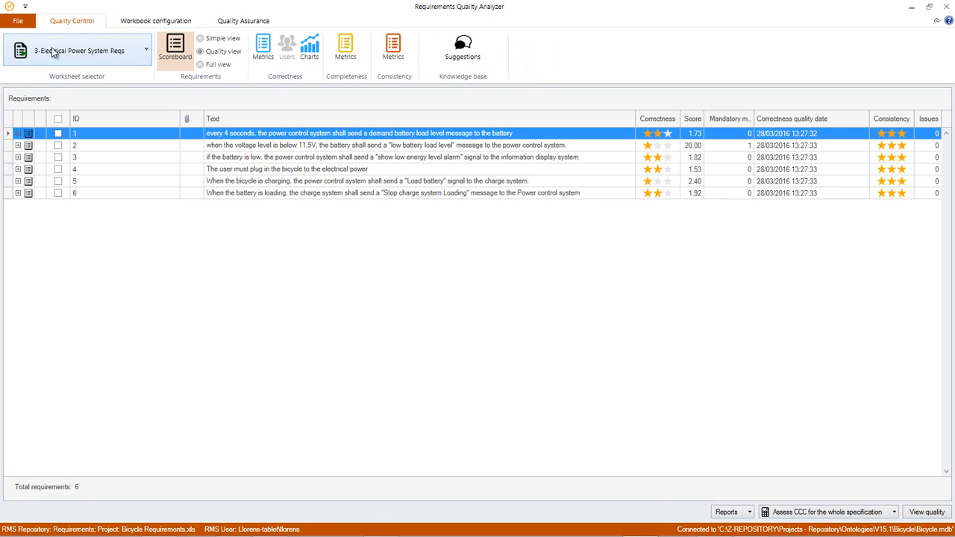
click(142, 52)
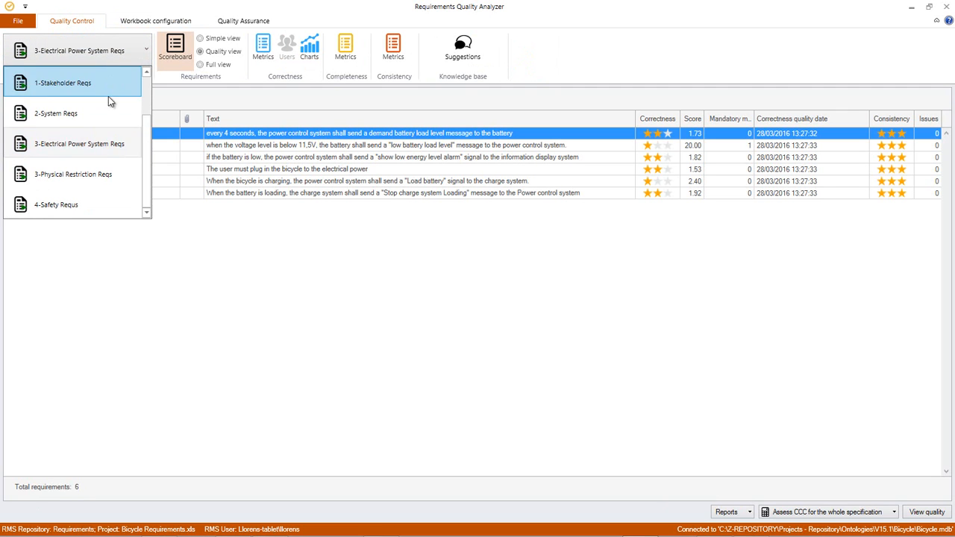
click(106, 145)
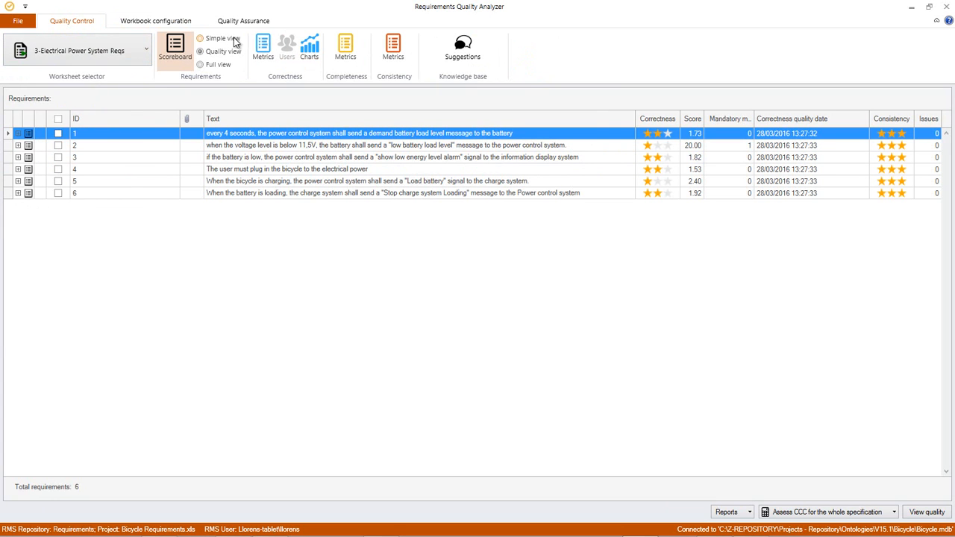
Add a Models-content coverage metric to the workbook's completeness metrics and name it "Dynamics Completeness"
click(165, 22)
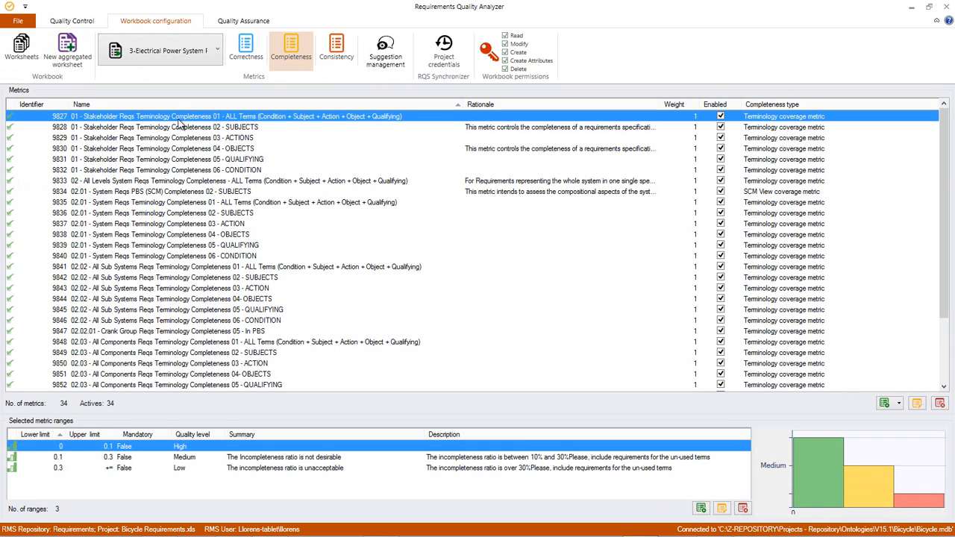
click(291, 51)
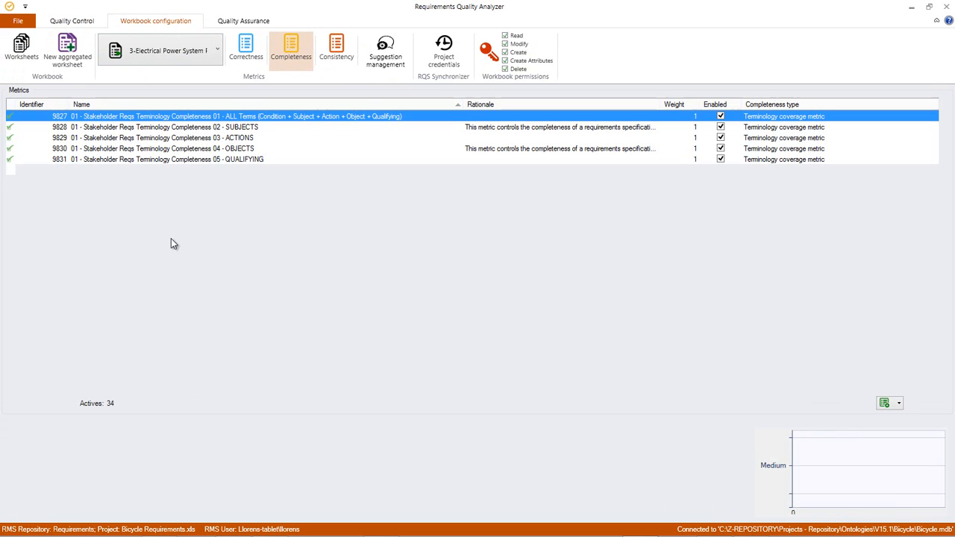
right_click(319, 161)
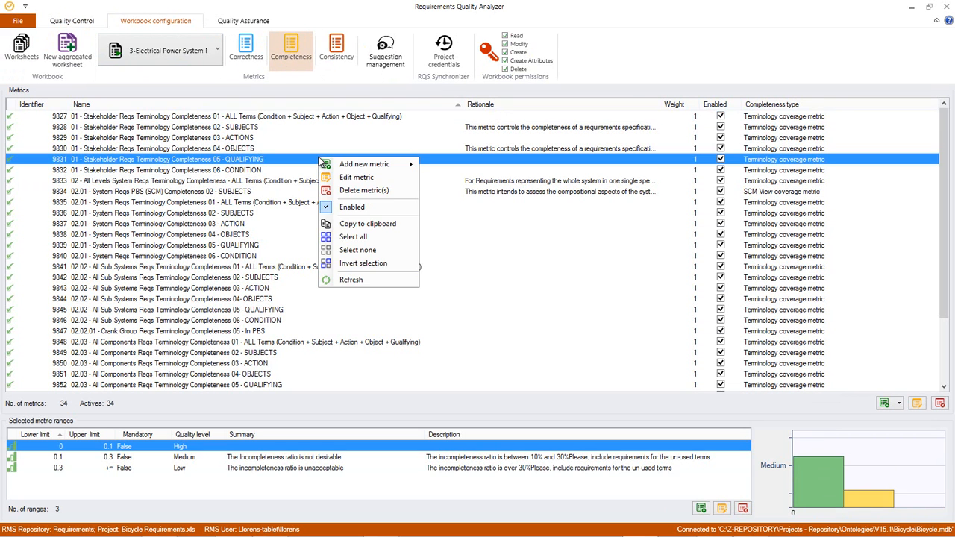
mouse_move(351, 164)
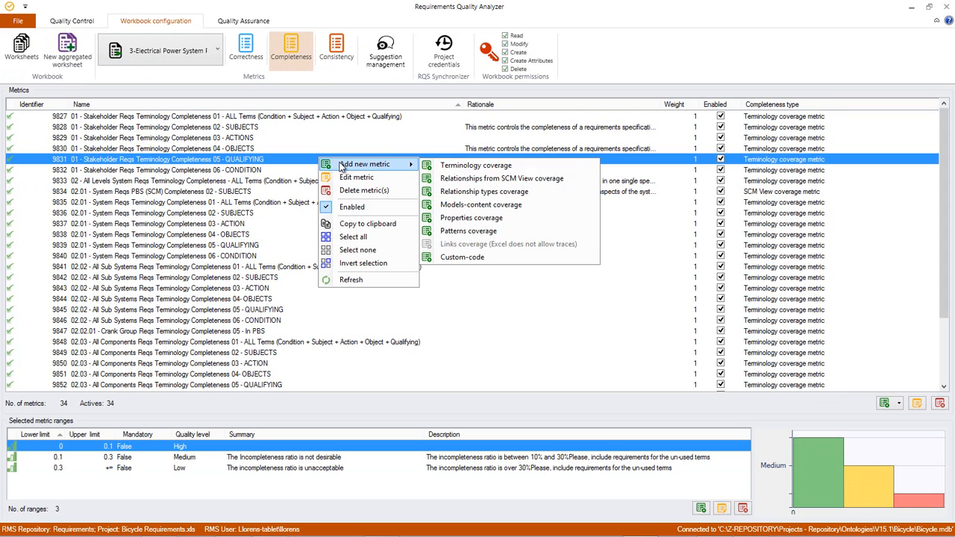
click(478, 207)
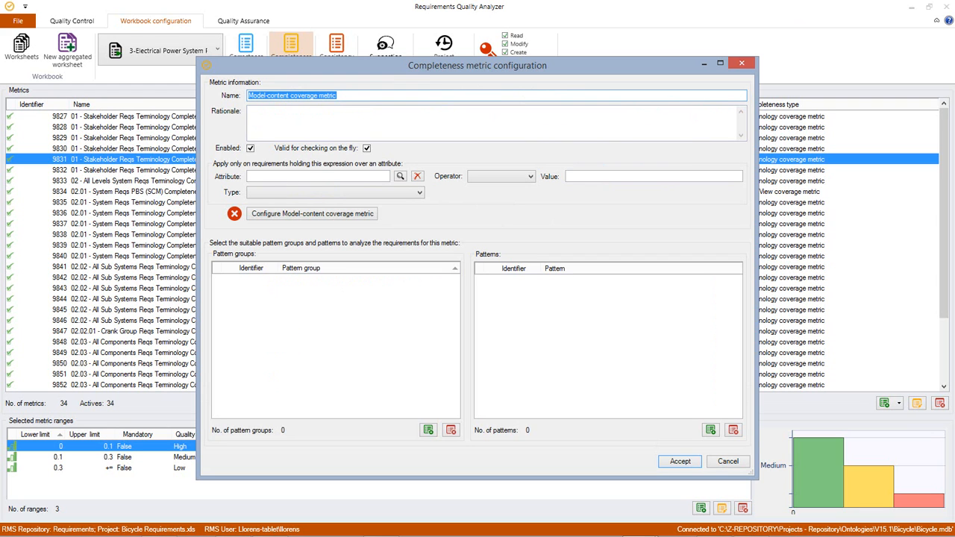
click(888, 60)
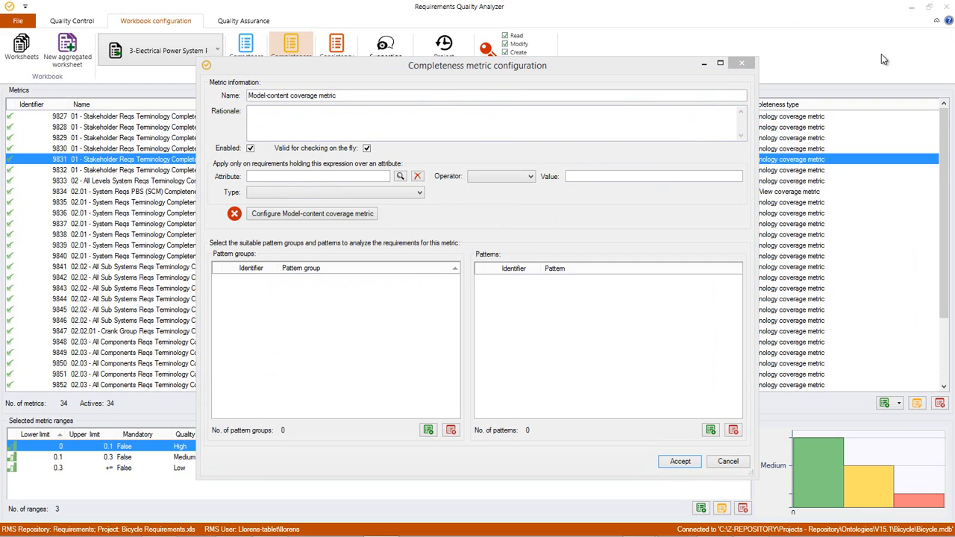
click(348, 92)
text(Dynamics Completeness)
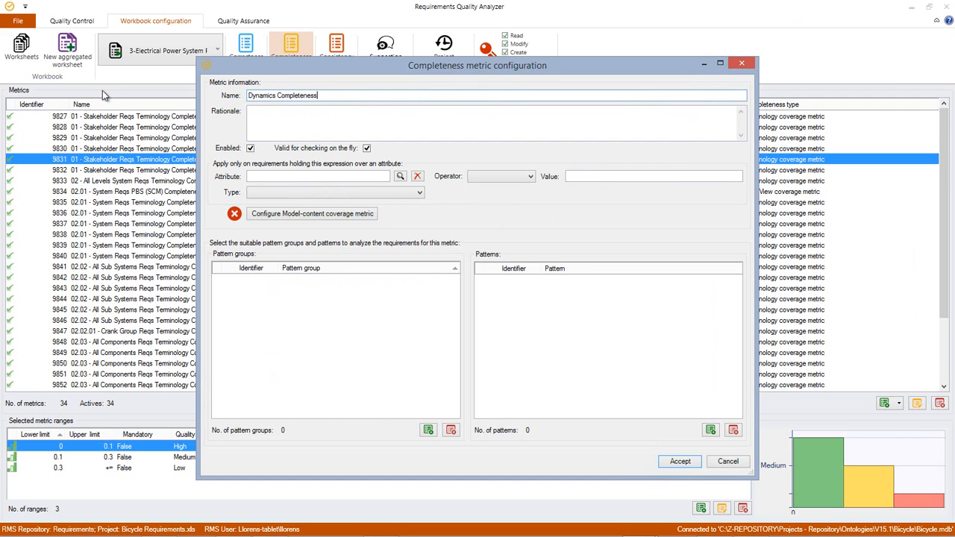
click(291, 117)
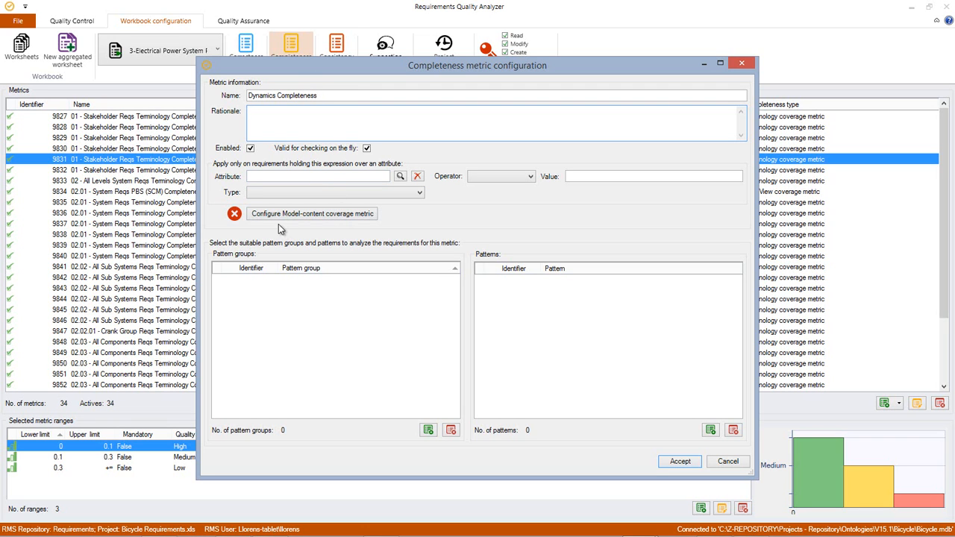
Set the SCM view of the model-content coverage configuration to «Composition»
mouse_move(233, 219)
click(308, 215)
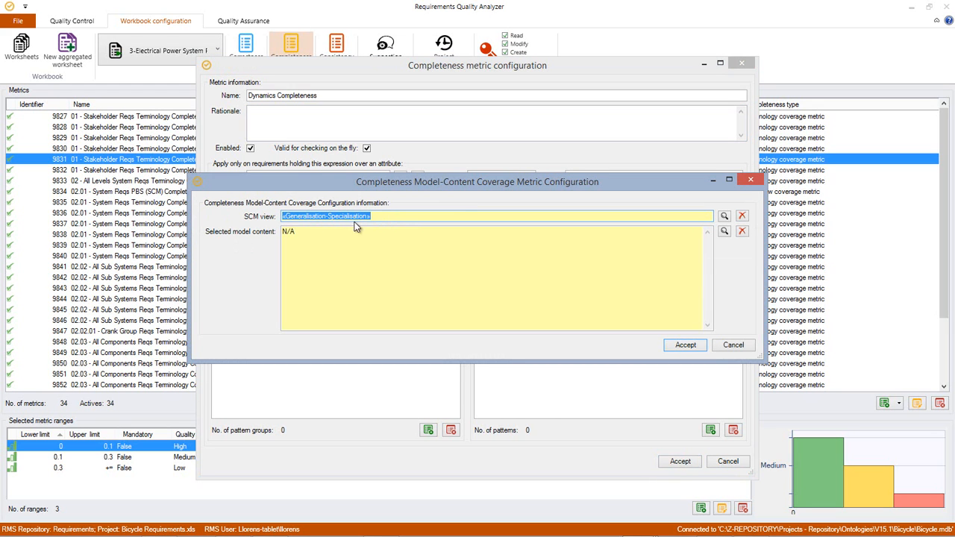
click(724, 215)
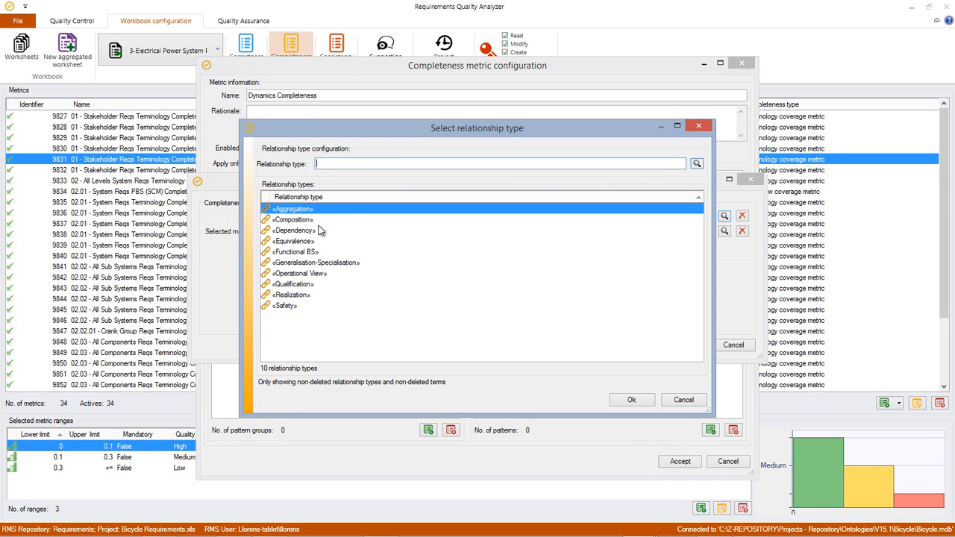
double_click(302, 220)
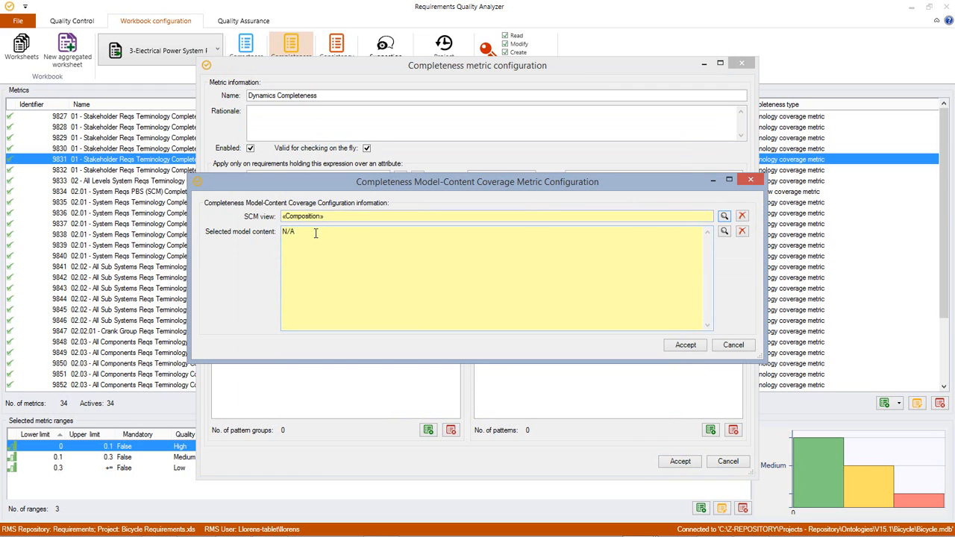
Select the model content of Electrical power system under Bicycle, check its sequence diagram messages, and accept the coverage configuration
click(723, 232)
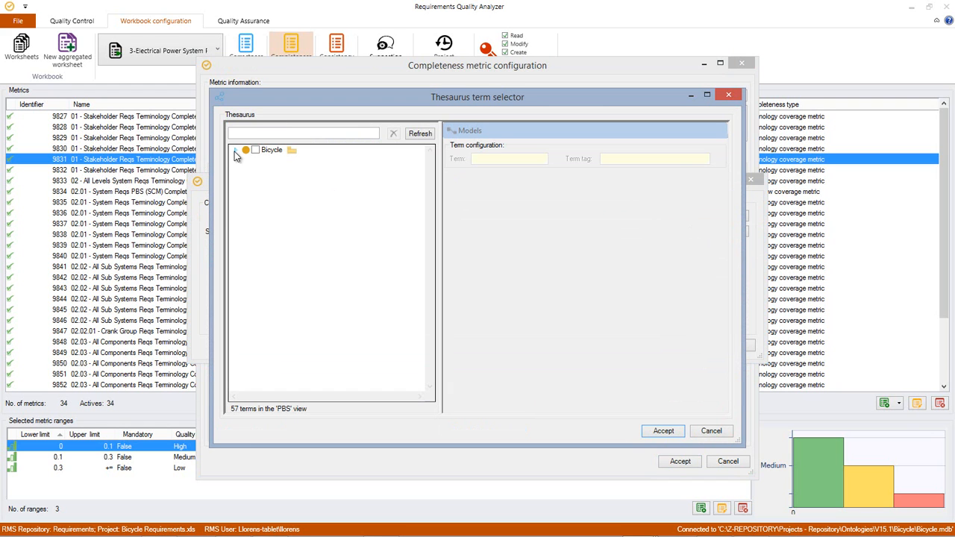
click(235, 151)
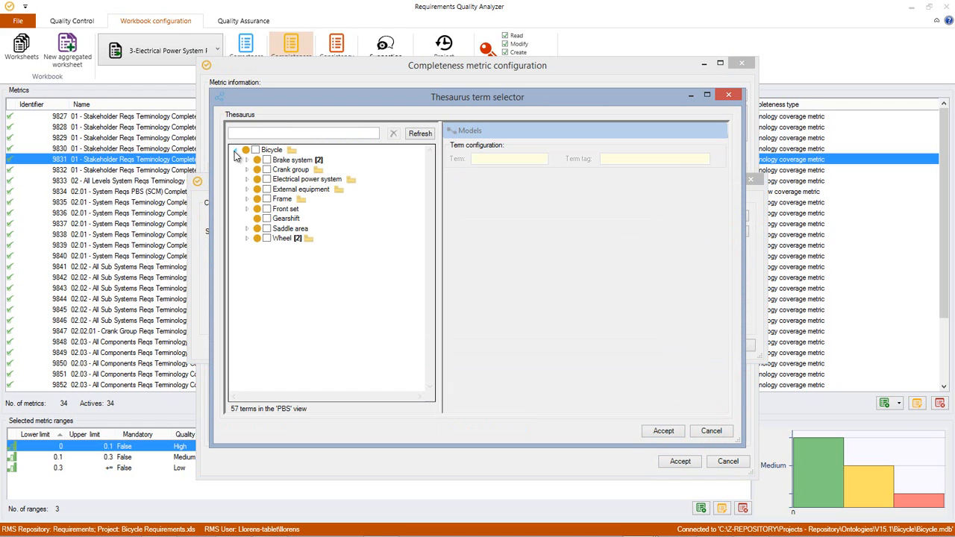
click(268, 180)
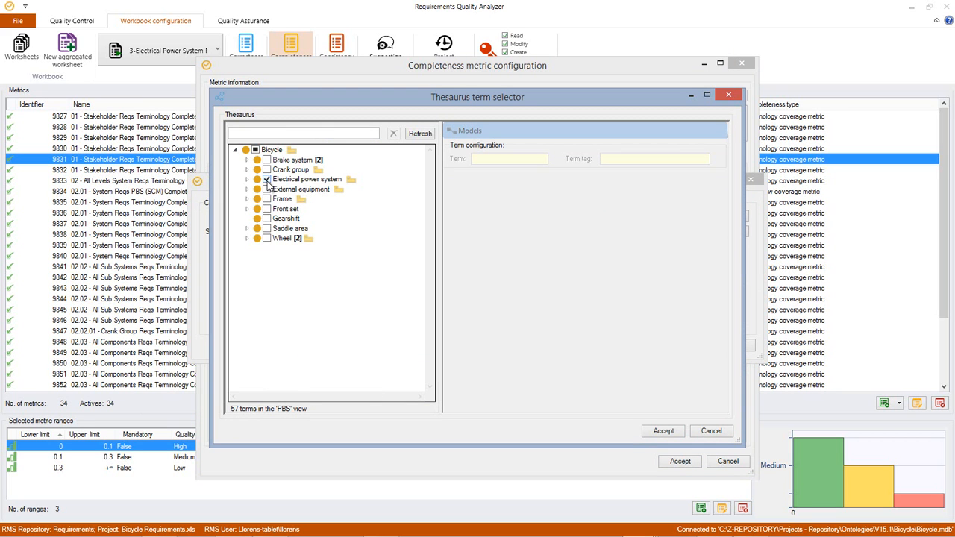
click(307, 182)
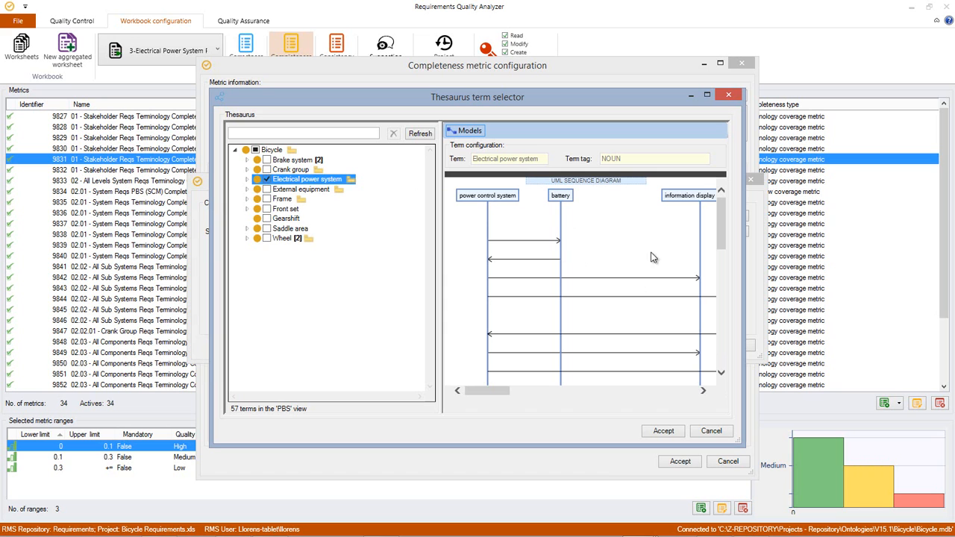
click(709, 95)
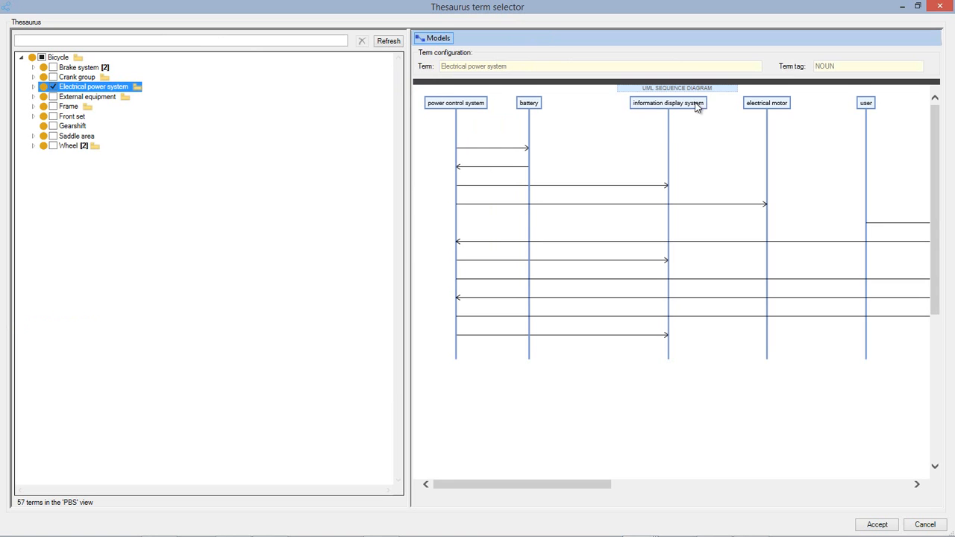
mouse_move(702, 88)
click(545, 88)
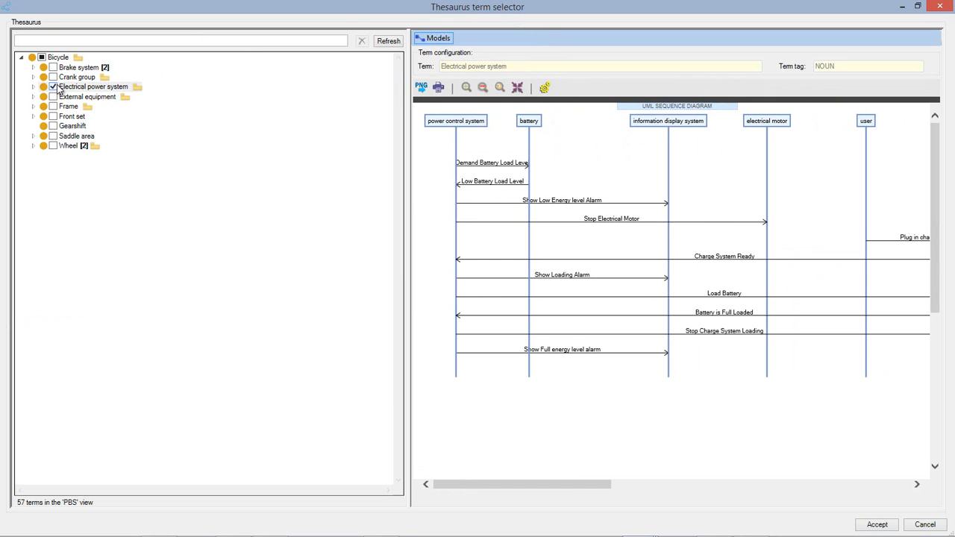
click(890, 524)
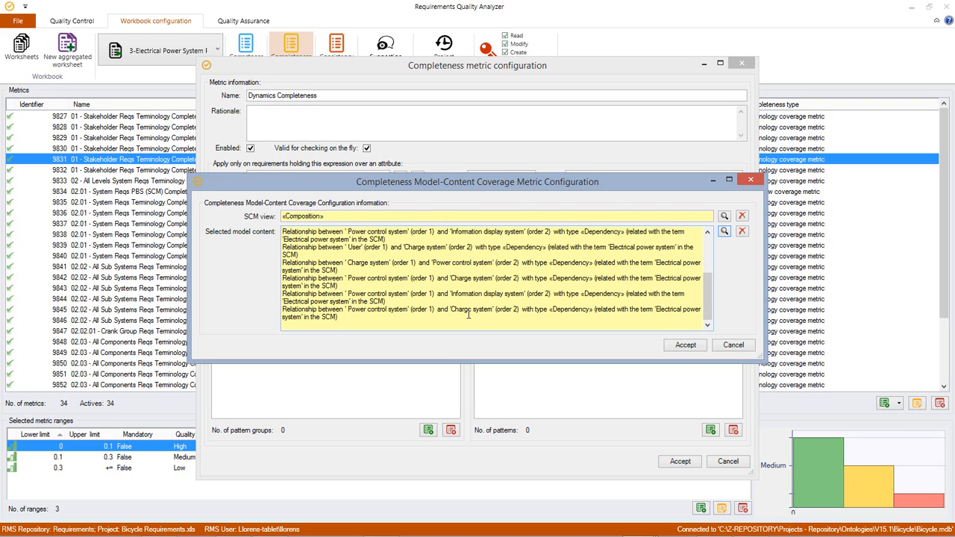
click(693, 348)
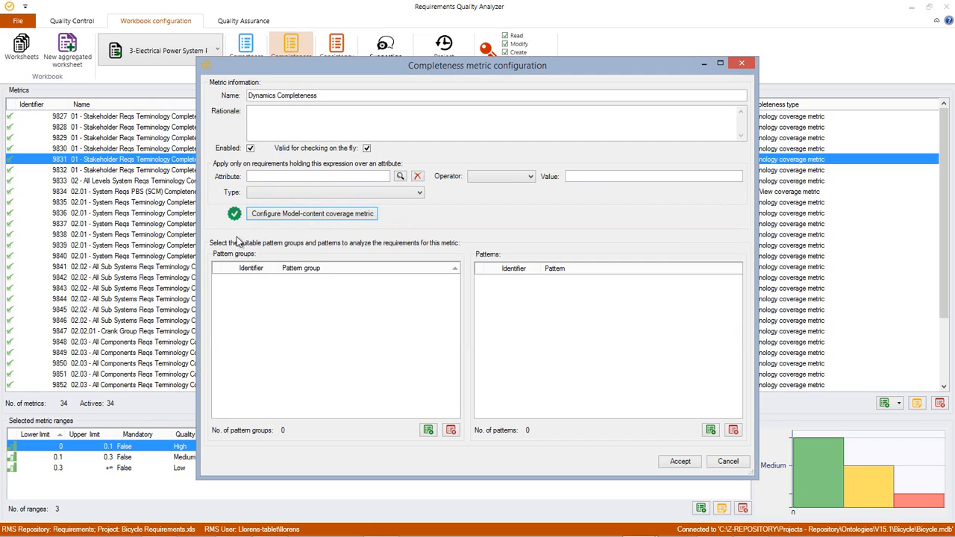
Review the model-content coverage configuration of the Dynamics Completeness metric and close it without changes
right_click(284, 288)
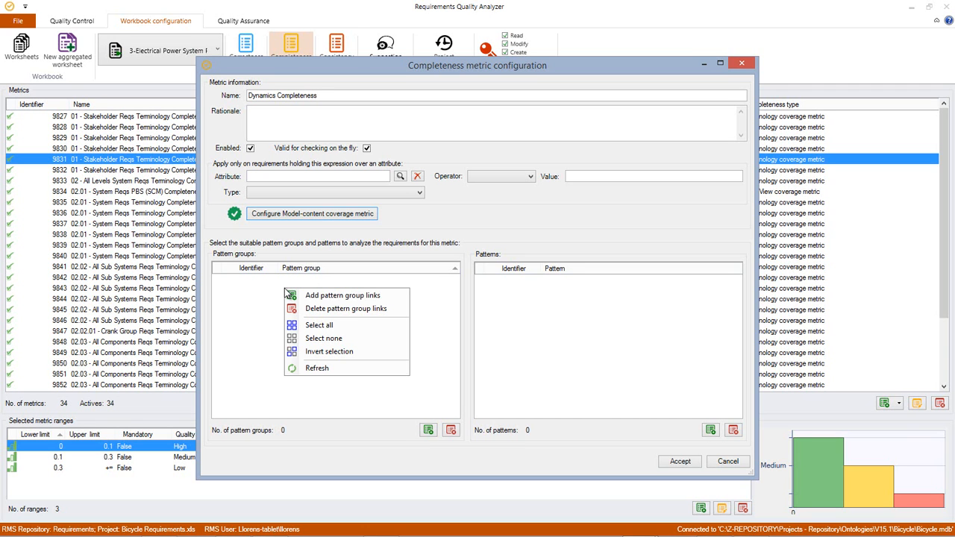
click(288, 215)
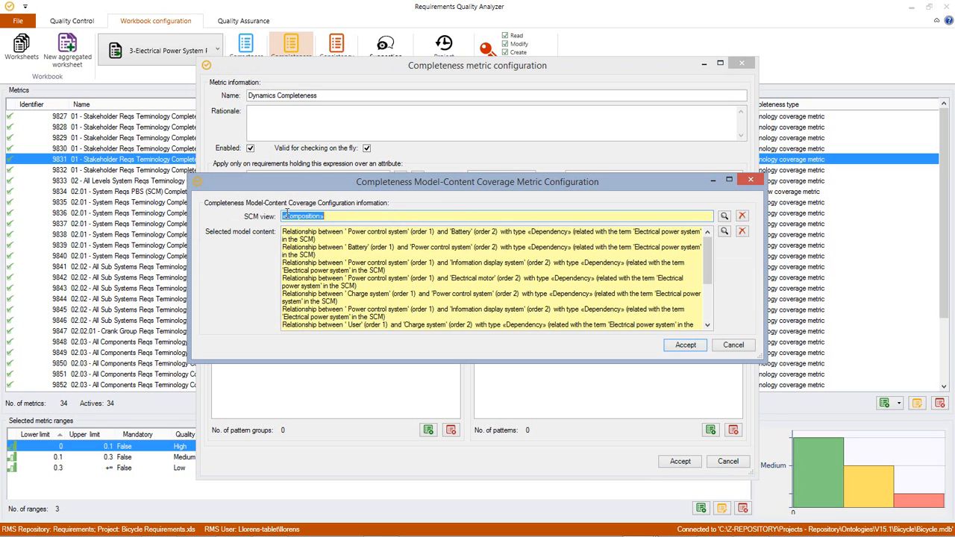
click(733, 344)
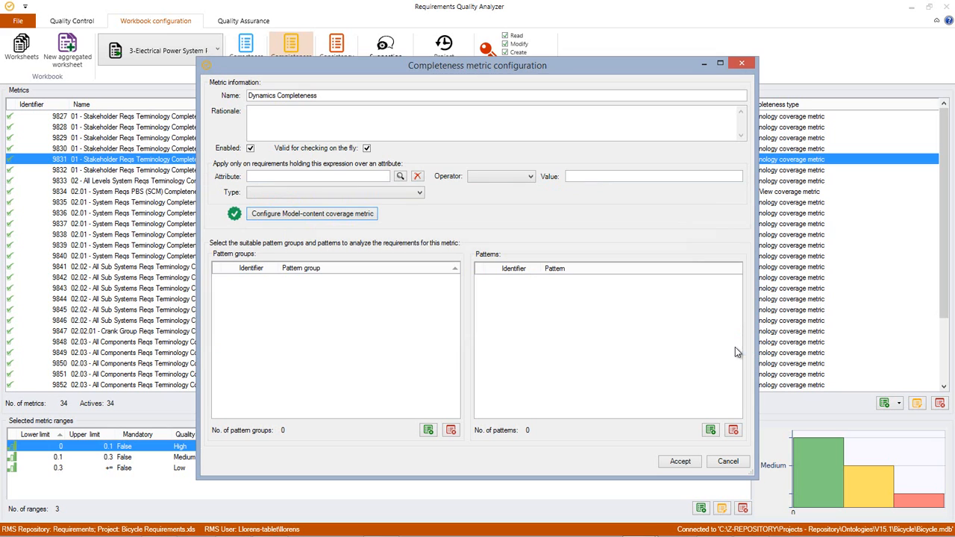
Search the pattern groups for "04" and link the 04,02 - SEQUENCE MODEL group to the Dynamics Completeness metric
right_click(323, 289)
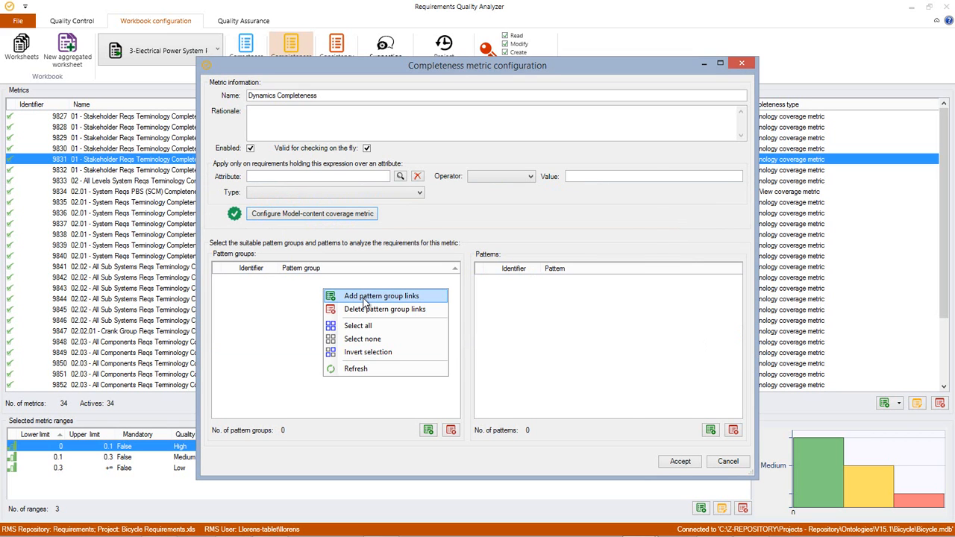
click(366, 298)
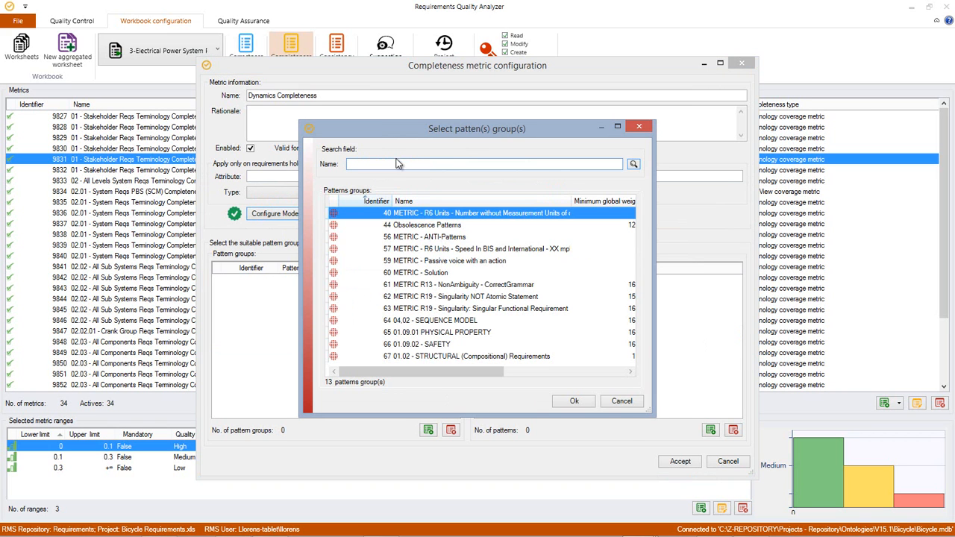
text(04)
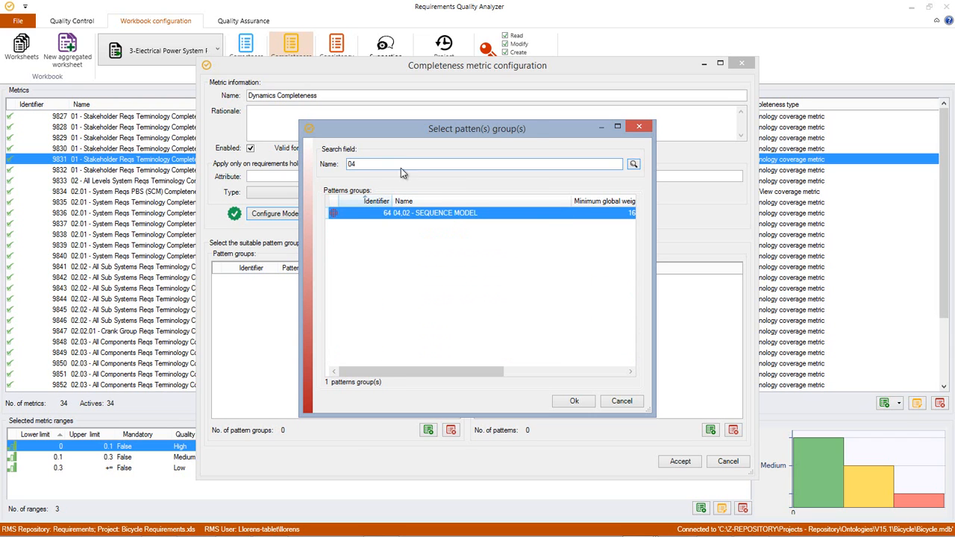
double_click(417, 214)
Switch to Knowledge Manager and examine which pattern belongs to the 04,02 - SEQUENCE MODEL pattern group
click(715, 526)
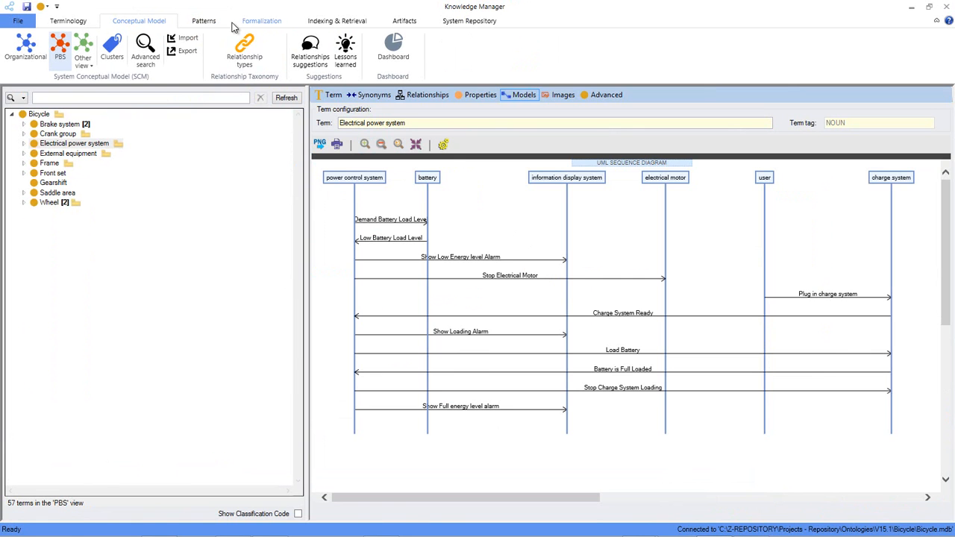
click(203, 21)
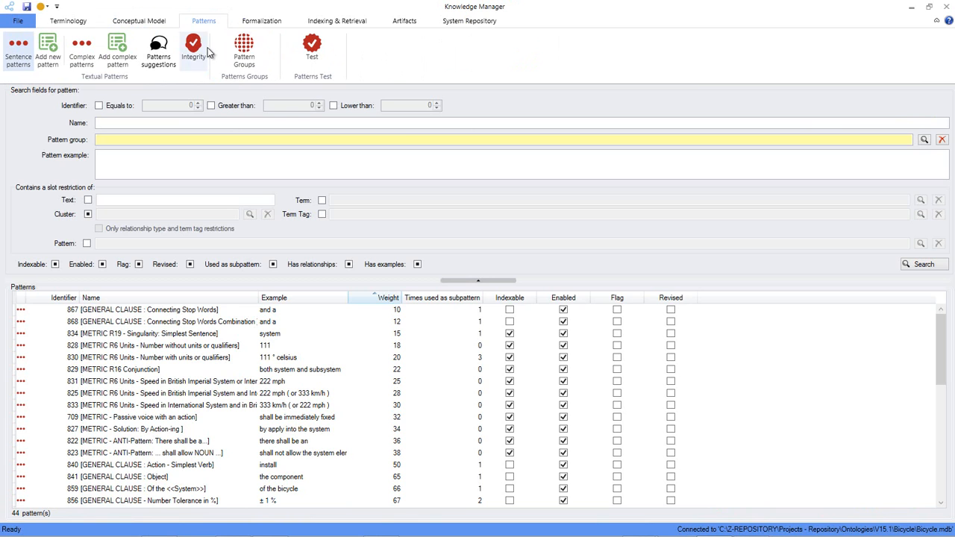
click(243, 51)
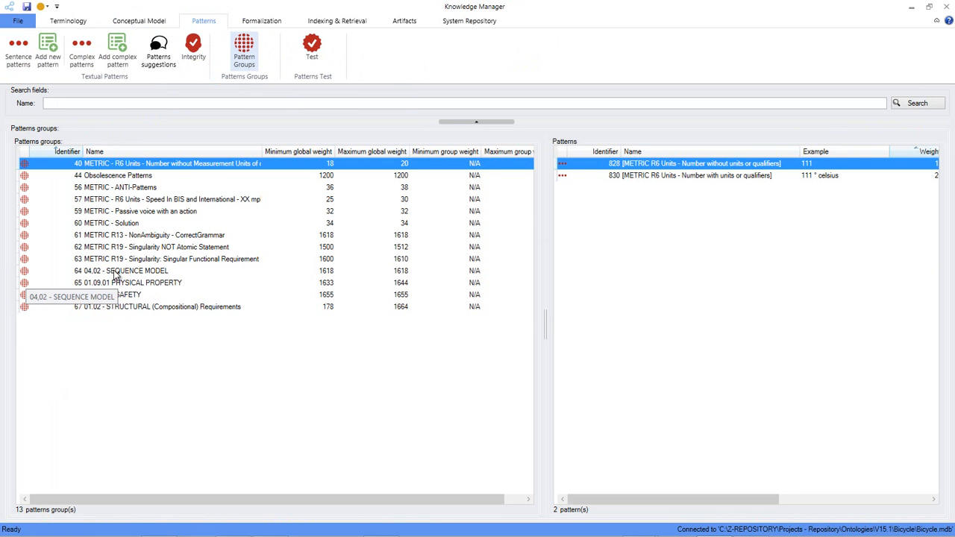
double_click(115, 273)
click(600, 304)
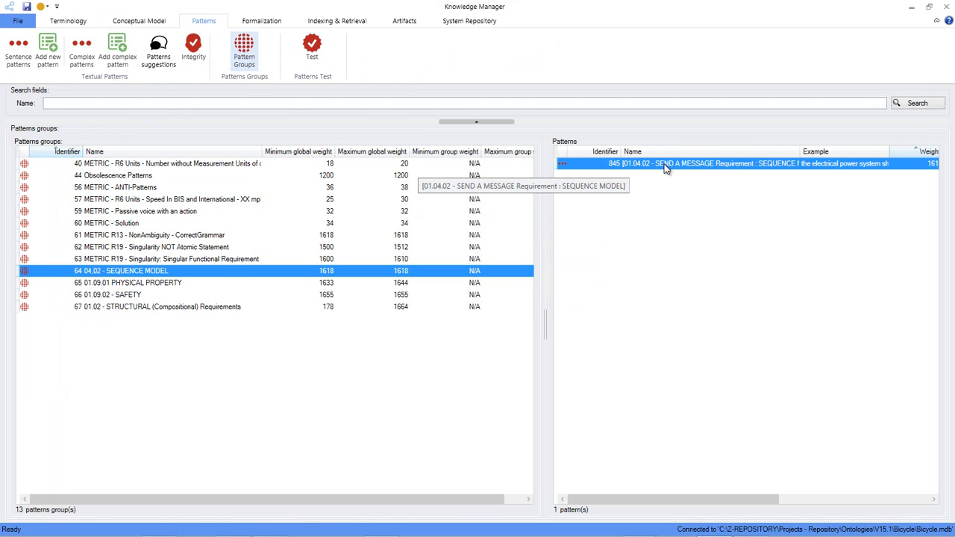
right_click(702, 164)
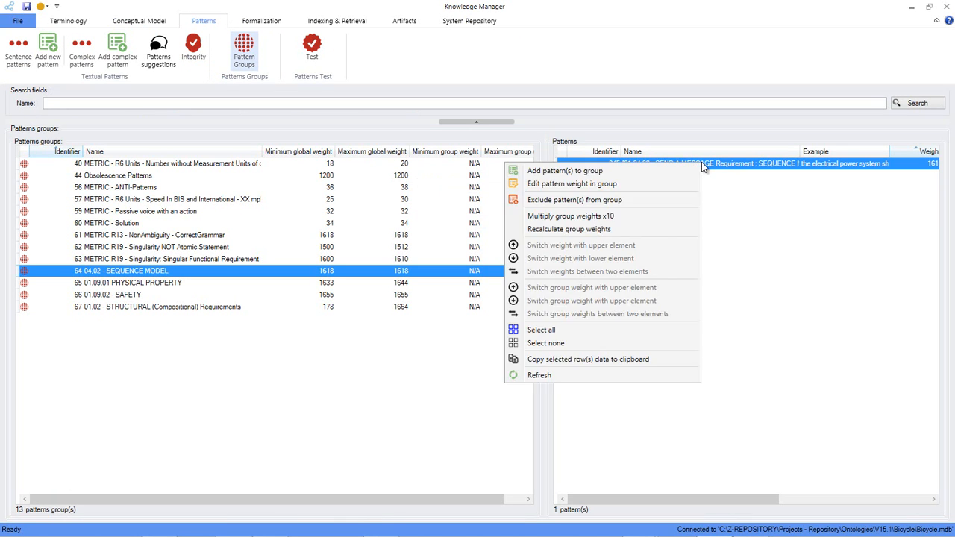
click(709, 163)
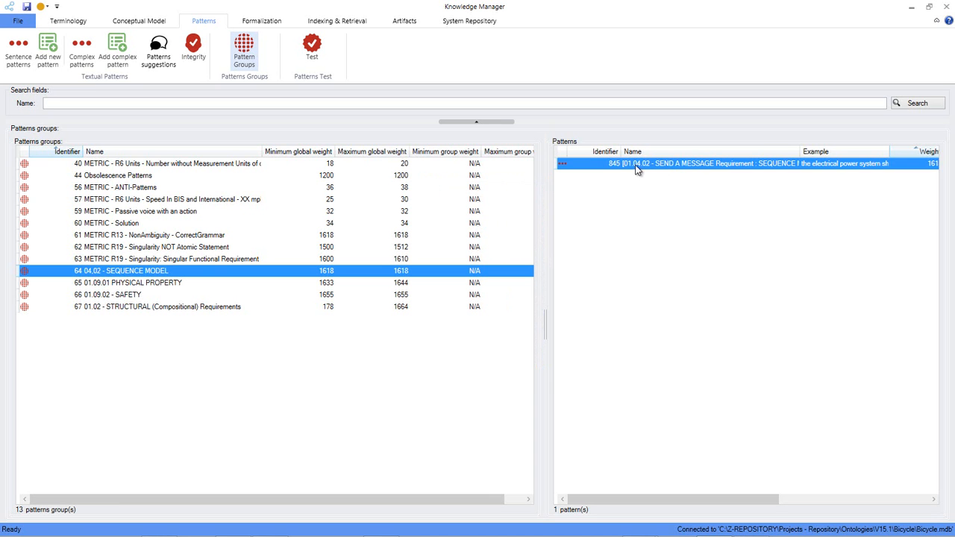
Search the sentence patterns by name for "01.0" and open the 01.04.02 - SEND A MESSAGE Requirement : SEQUENCE MODEL pattern's syntax
click(18, 54)
click(122, 123)
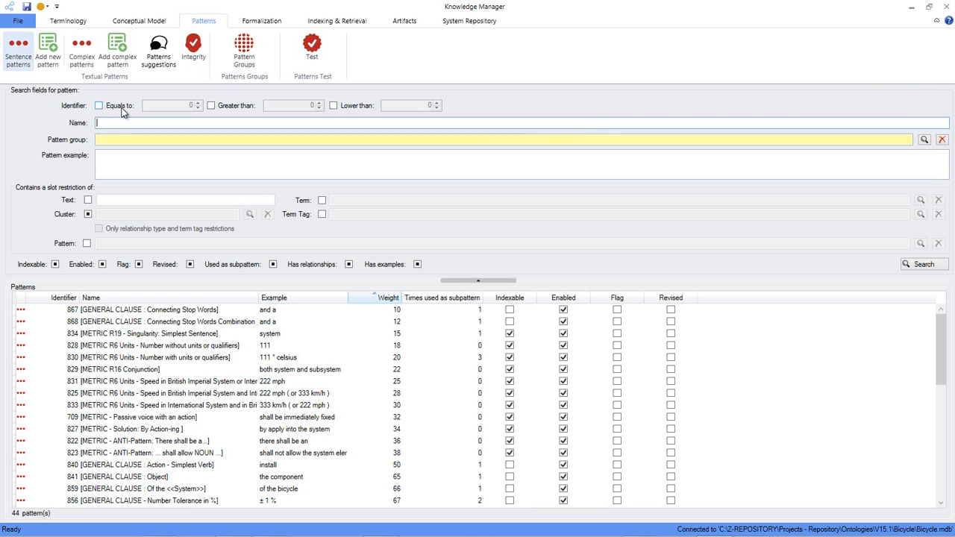
text(01.0)
click(158, 418)
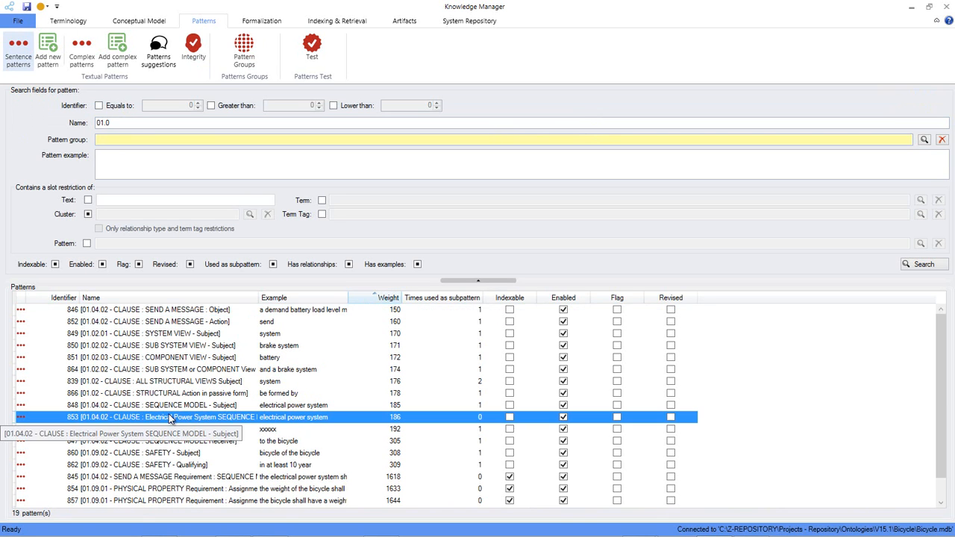
scroll(149, 458, down, 1)
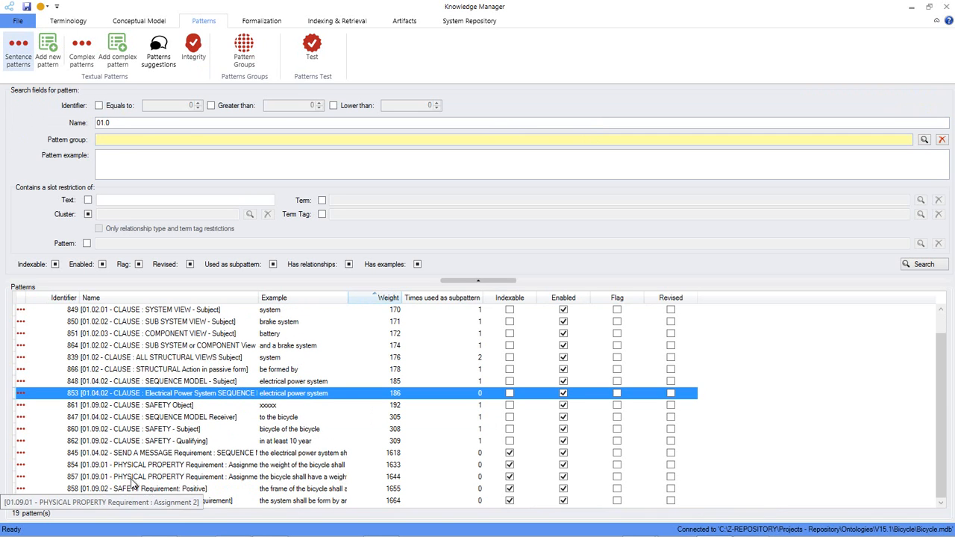
click(133, 454)
double_click(131, 455)
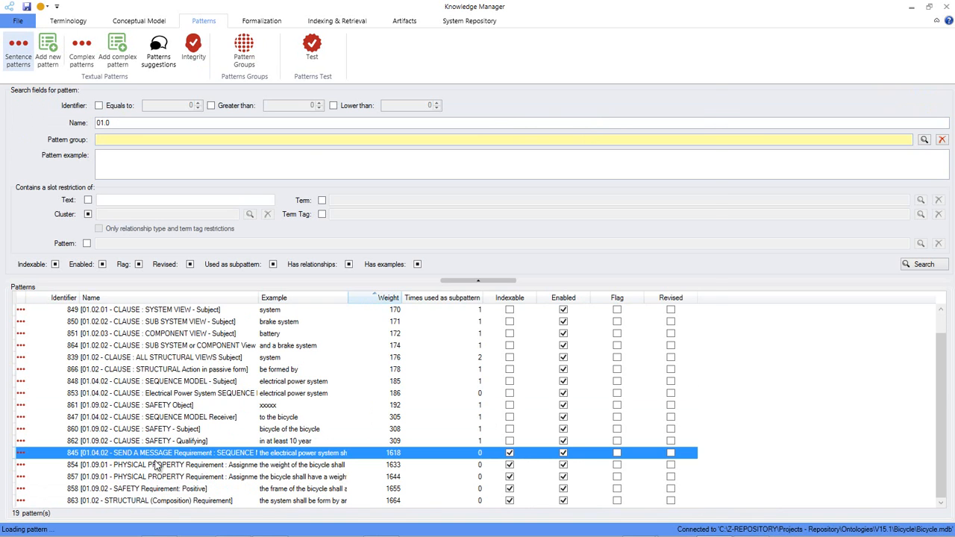
double_click(522, 96)
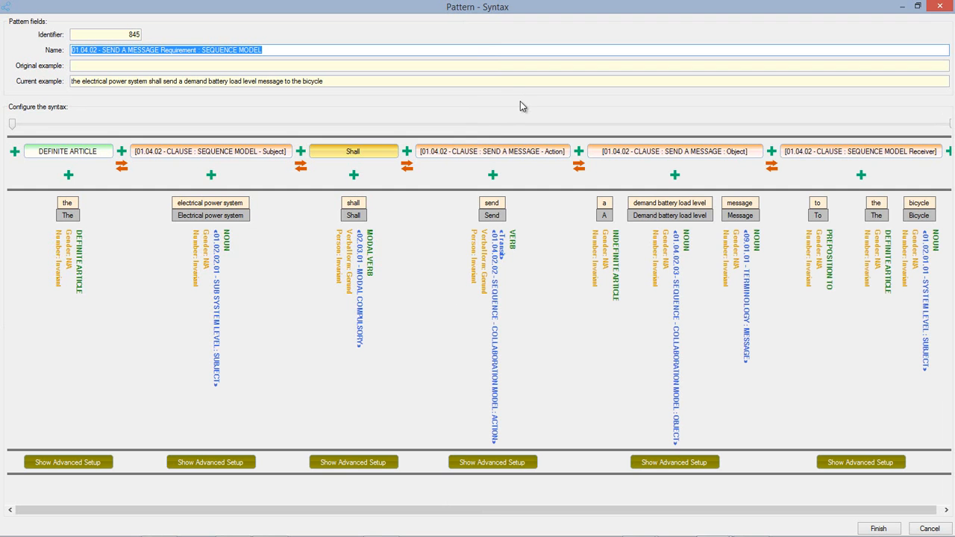
Examine the syntax of the pattern's SEQUENCE MODEL - Subject clause and close its view
drag(667, 517, 619, 513)
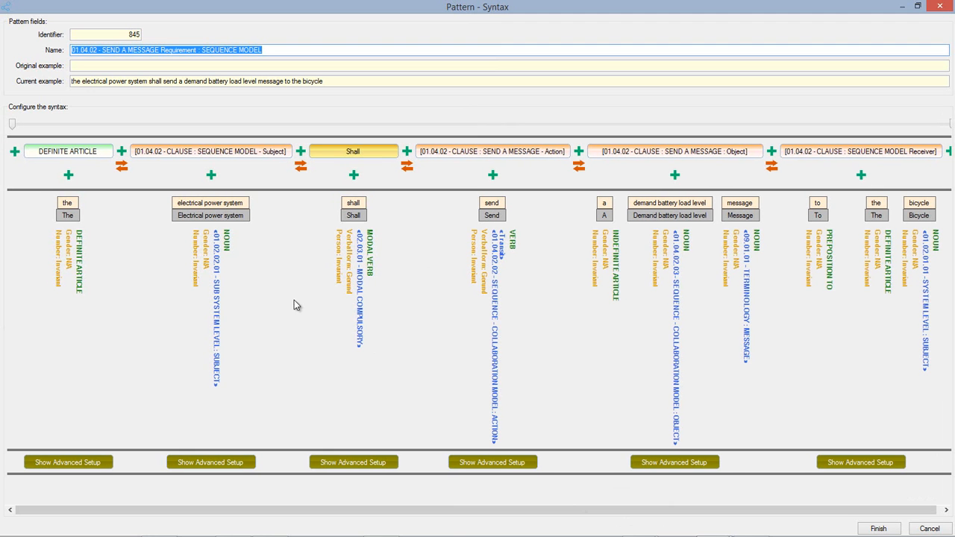
right_click(246, 154)
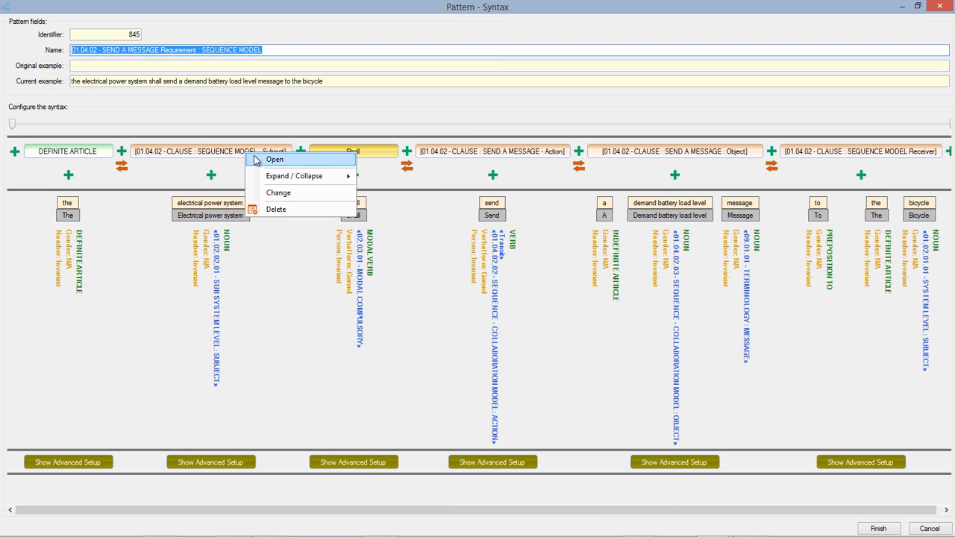
click(265, 158)
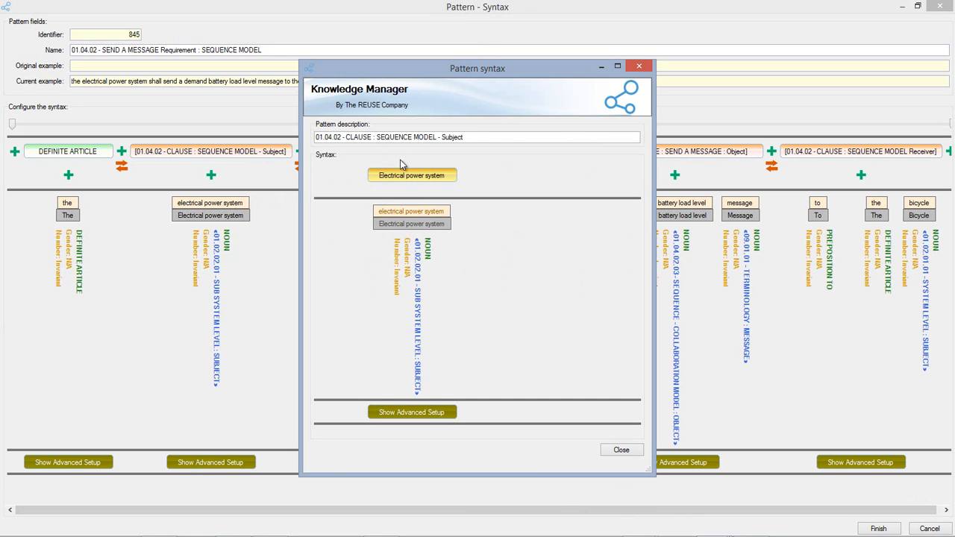
click(646, 67)
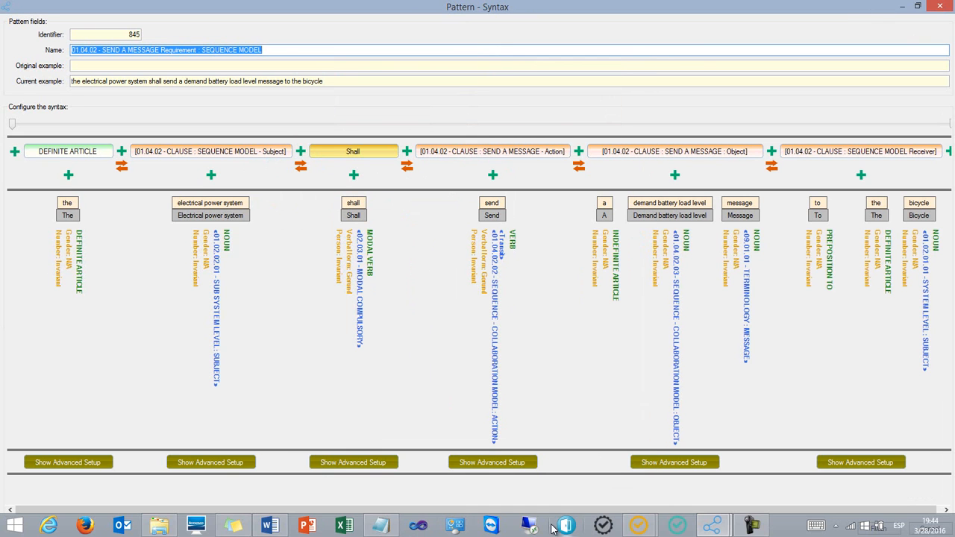
Switch back to Requirements Quality Analyzer and accept the Dynamics Completeness metric configuration
click(638, 526)
click(685, 497)
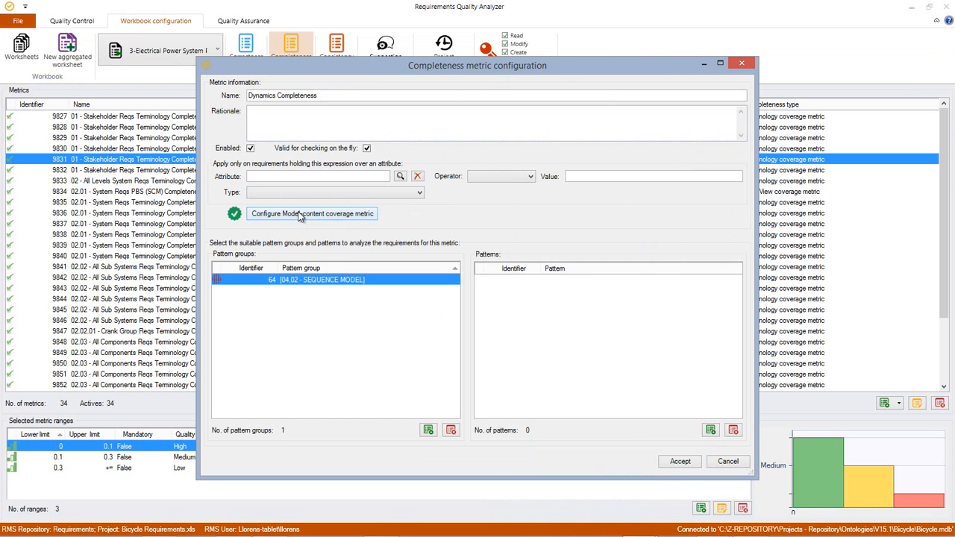
click(676, 464)
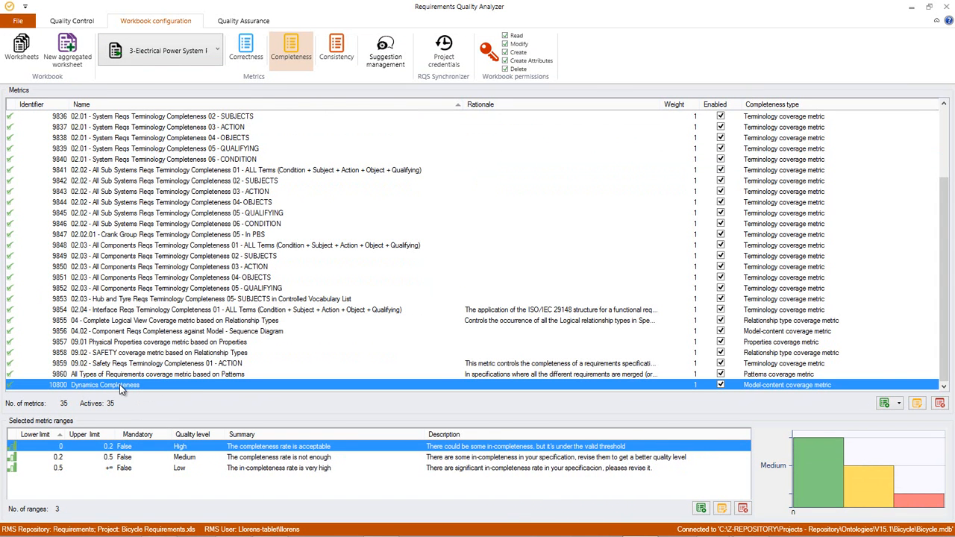
Recalculate the quality of the Dynamics Completeness metric in the completeness quality control of the 3-Electrical Power System Reqs worksheet
click(72, 23)
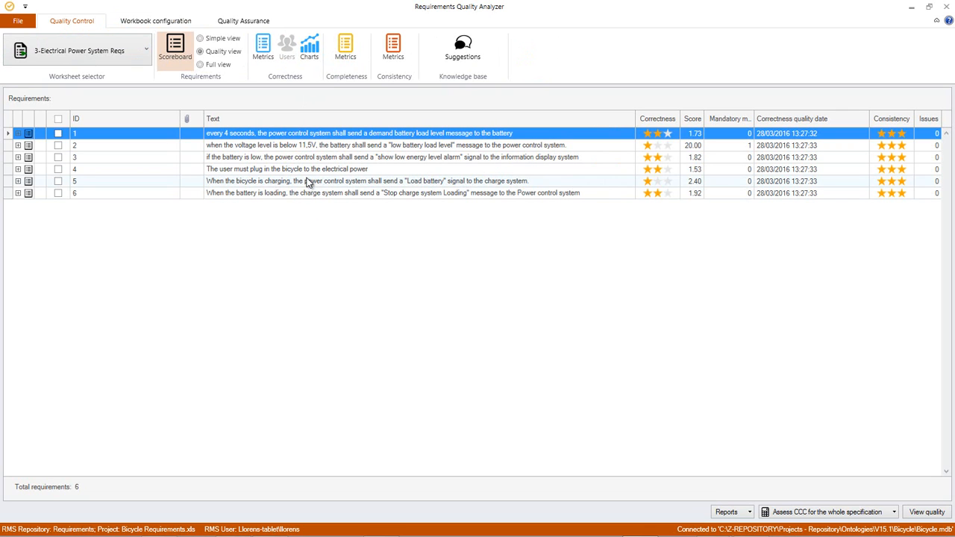
click(344, 51)
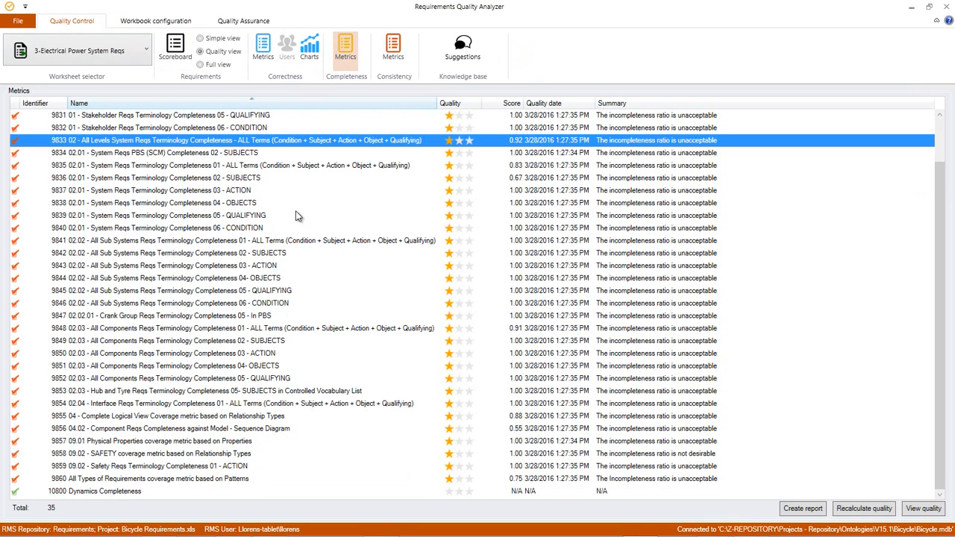
click(104, 493)
right_click(104, 498)
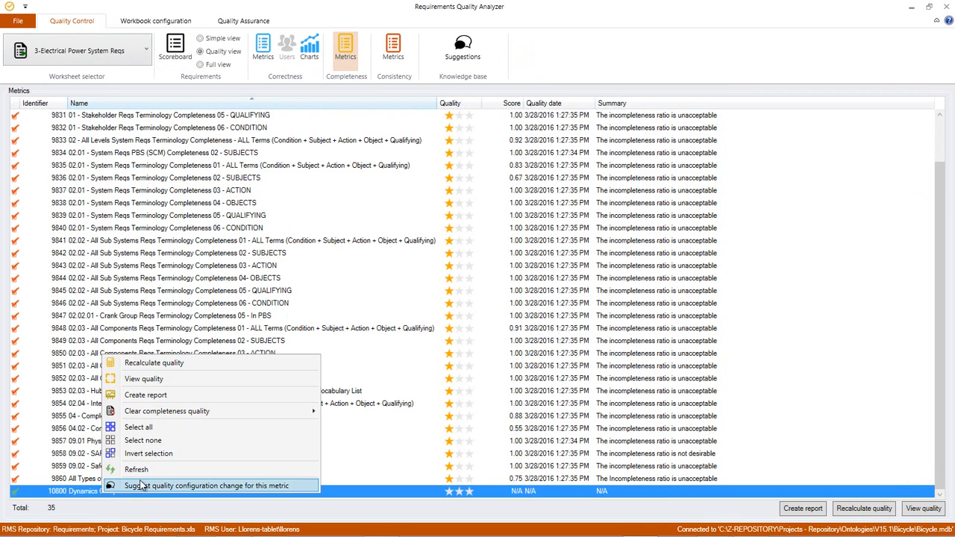
click(183, 365)
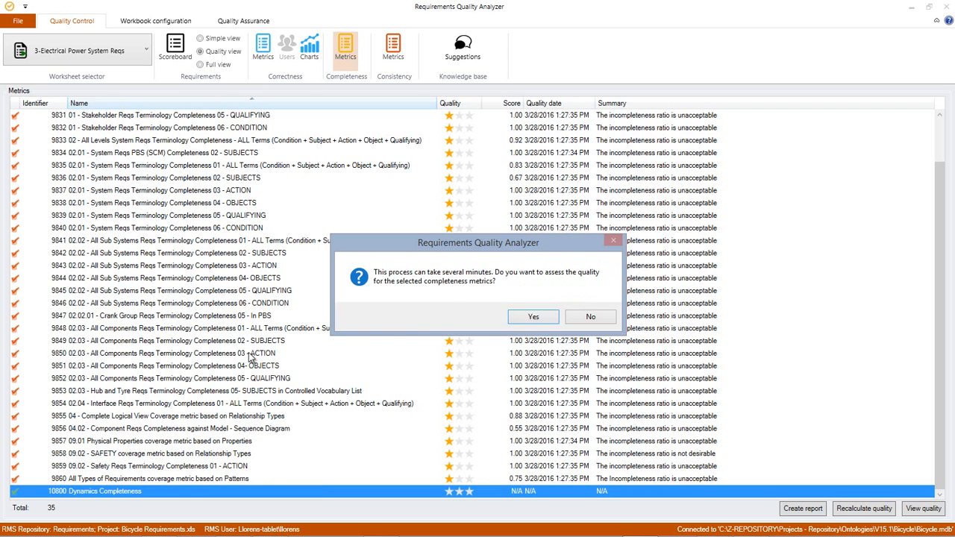
click(533, 316)
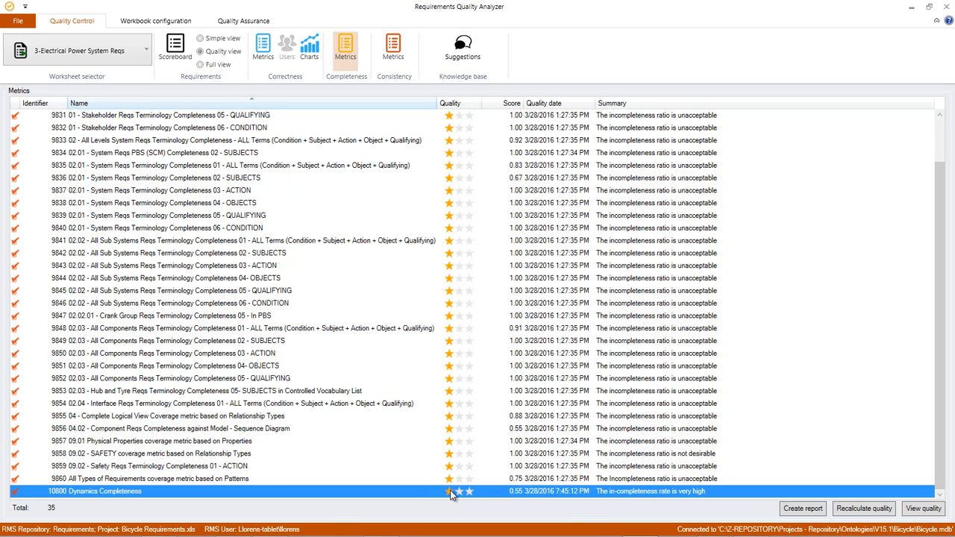
mouse_move(603, 536)
mouse_move(715, 527)
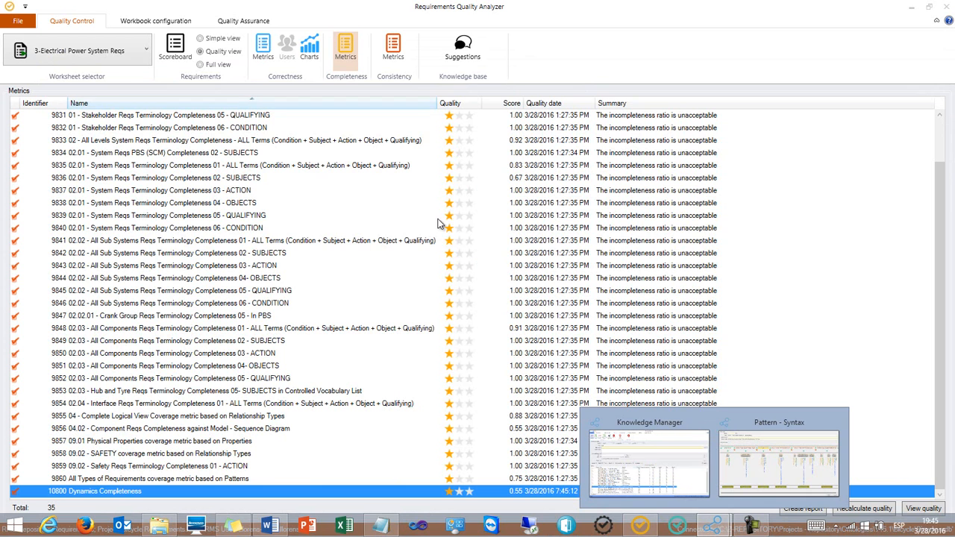
click(421, 242)
Set the upper limit of the High quality range to 0.05 for the Dynamics Completeness metric in the workbook configuration
click(157, 20)
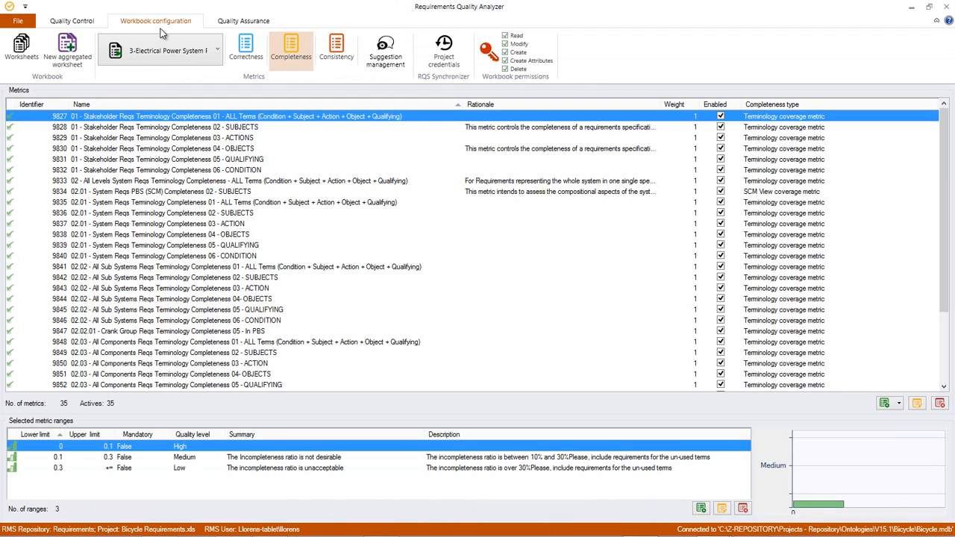
click(240, 324)
scroll(239, 328, down, 3)
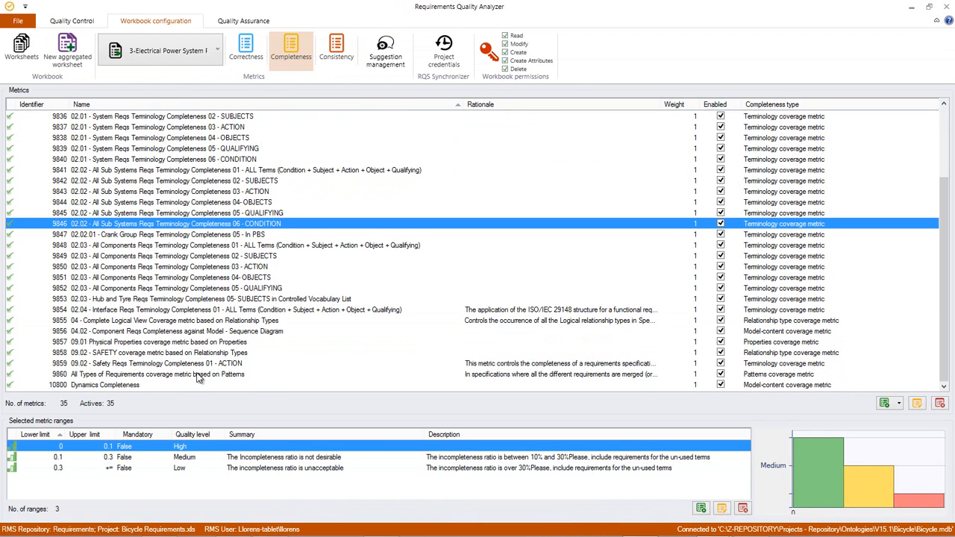
click(131, 385)
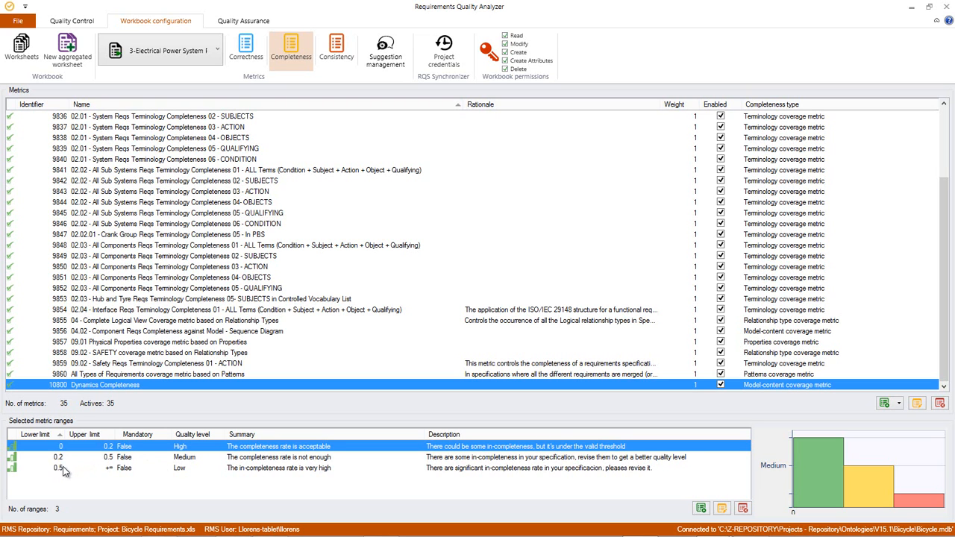
double_click(112, 448)
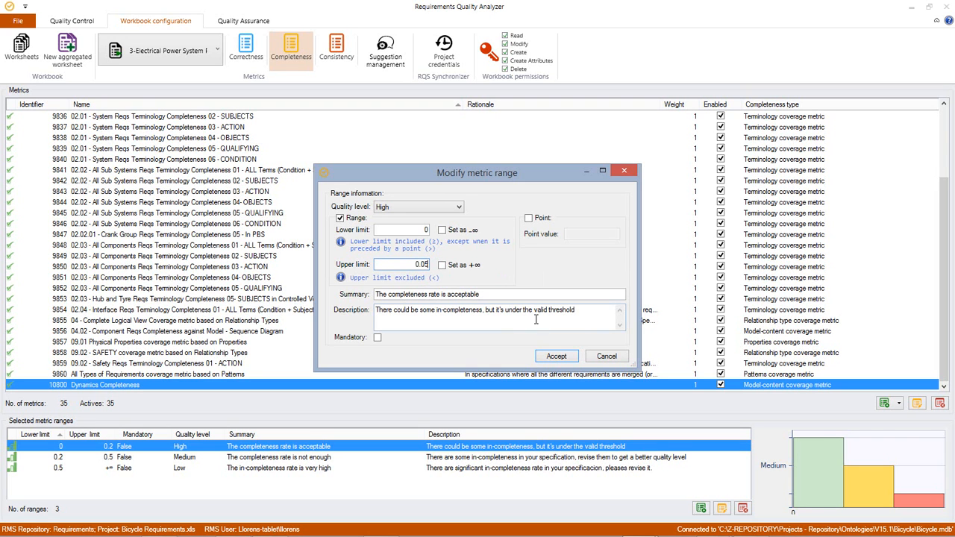
click(556, 356)
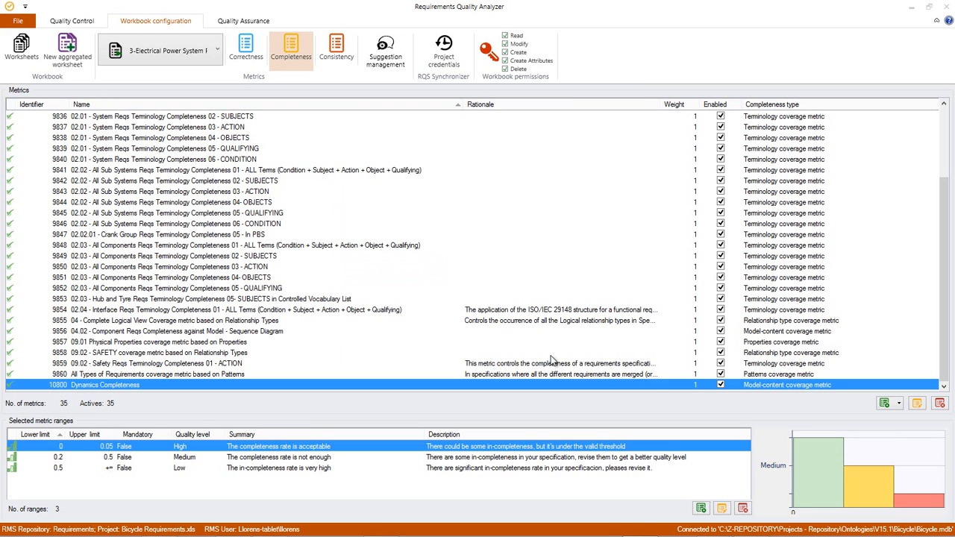
Set the lower limit of the Dynamics Completeness metric's Medium quality range to 0.05
double_click(109, 457)
click(426, 229)
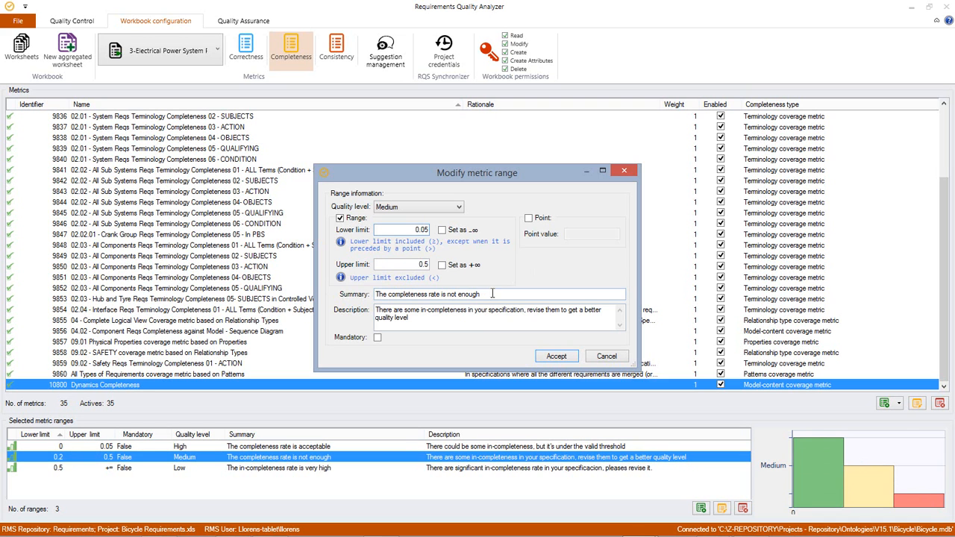
click(560, 357)
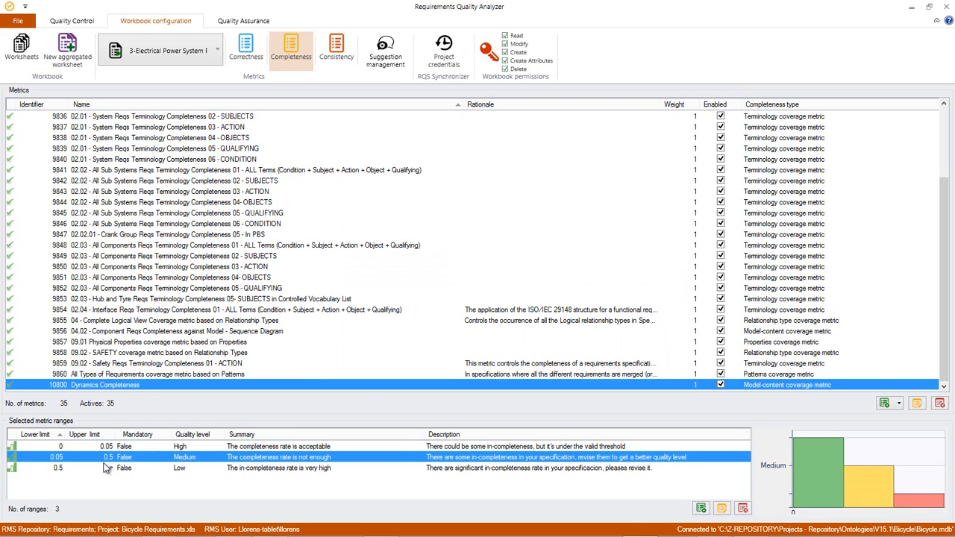
click(555, 279)
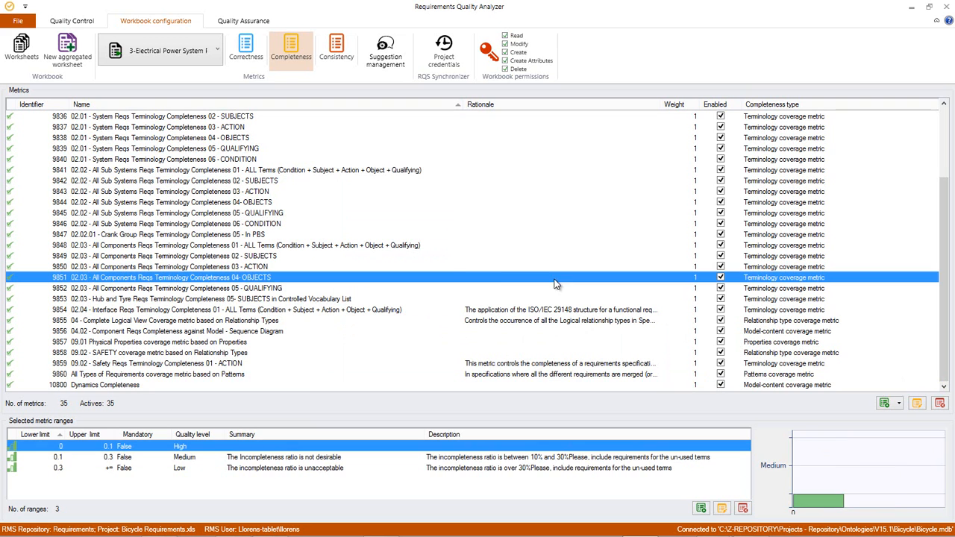
Return to quality control of the worksheet and recalculate the quality of the Dynamics Completeness metric
click(72, 21)
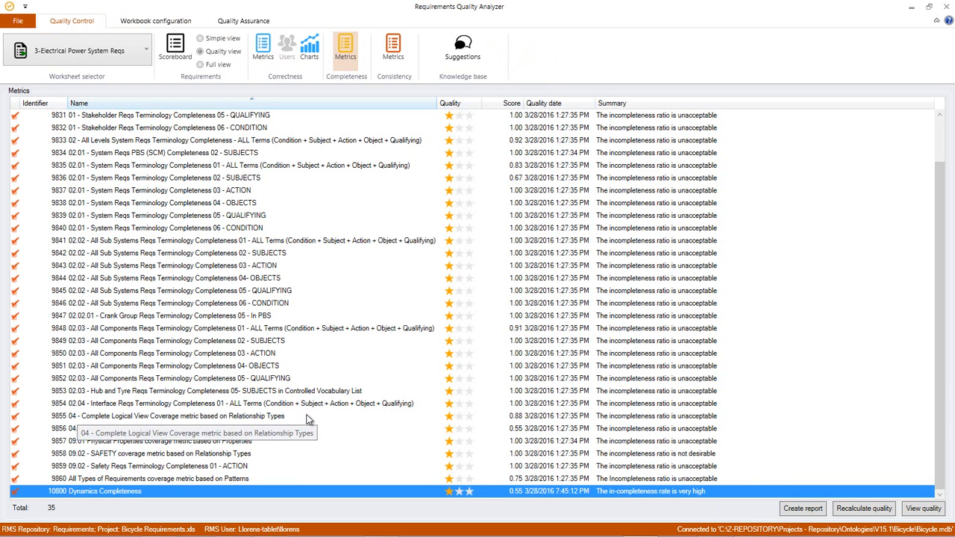
right_click(290, 491)
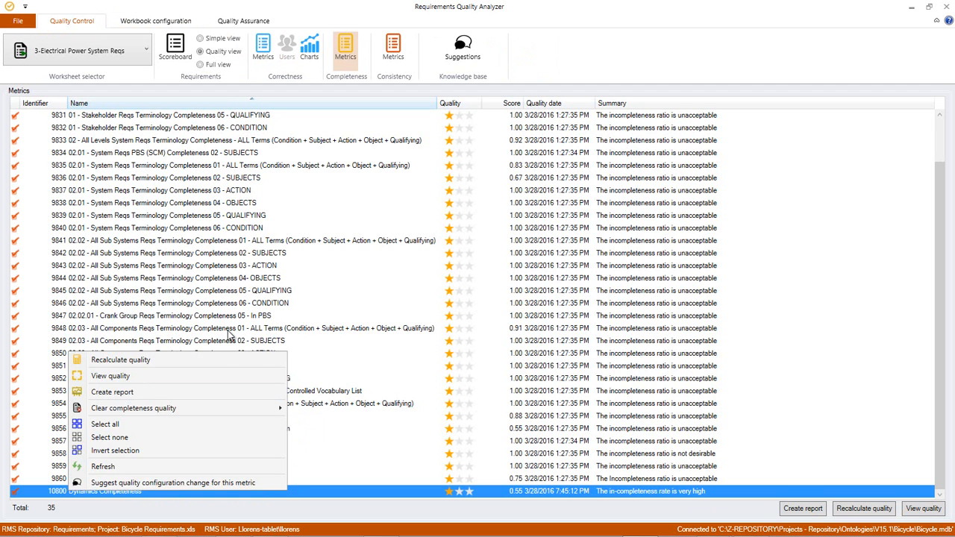
click(216, 361)
click(531, 317)
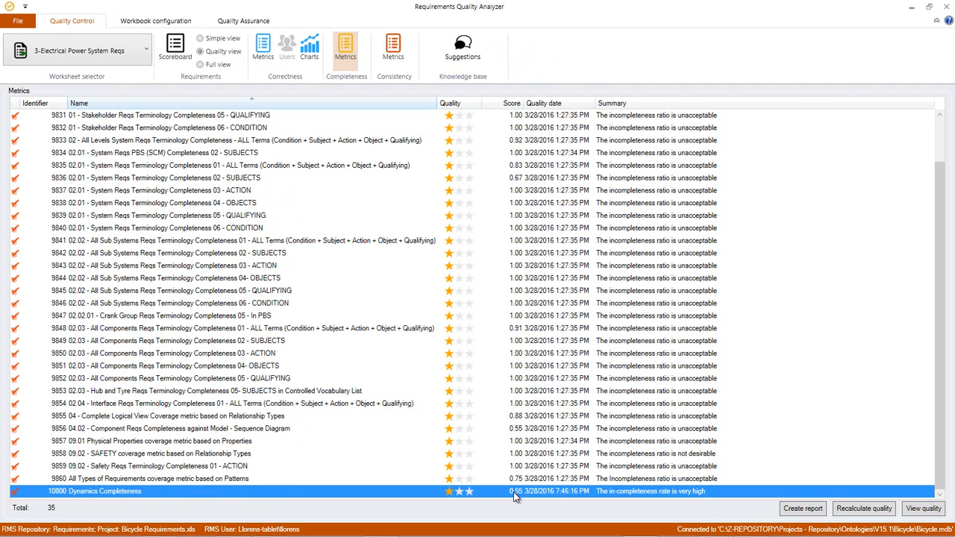
View the Dynamics Completeness result and drill from the specification incompleteness chart into the model relationships not found in the specification
double_click(352, 493)
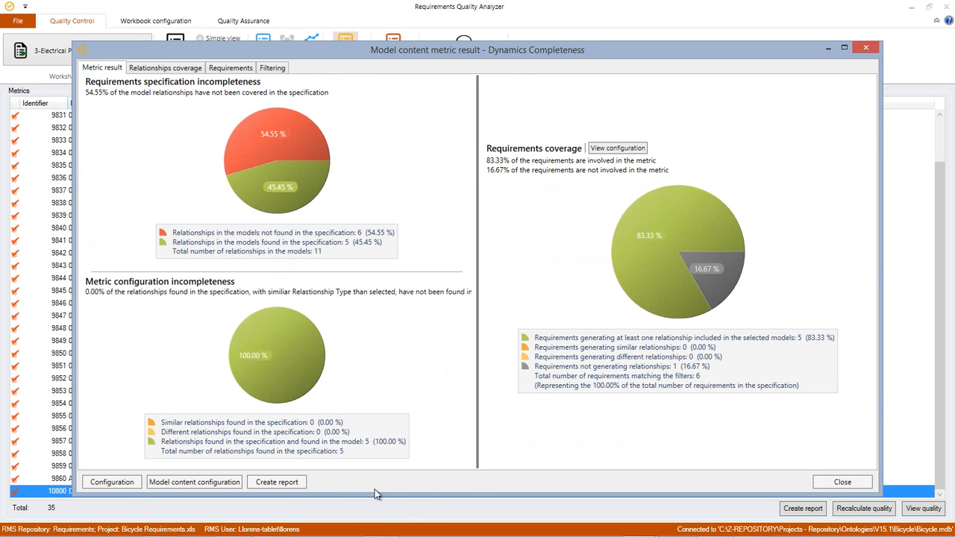
double_click(448, 51)
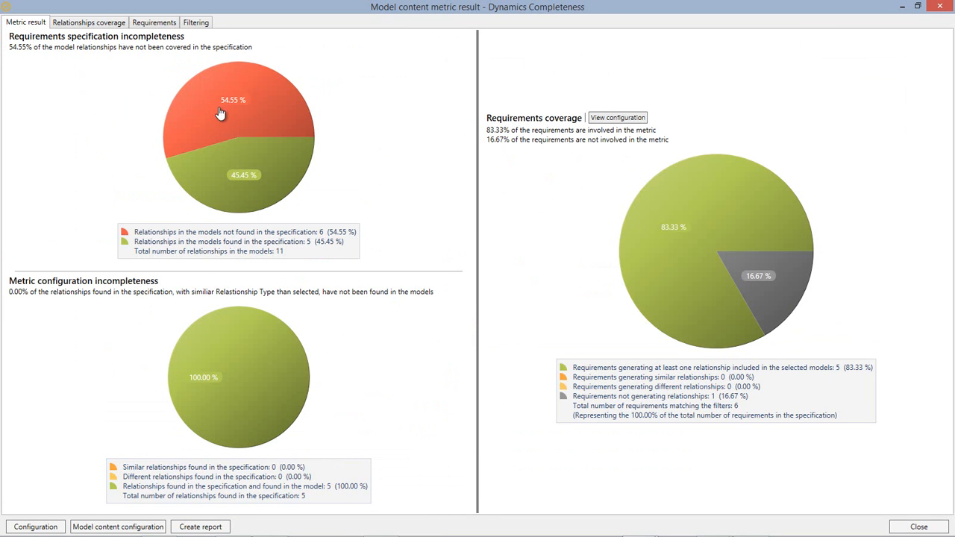
mouse_move(214, 110)
mouse_move(217, 236)
mouse_move(281, 258)
click(233, 106)
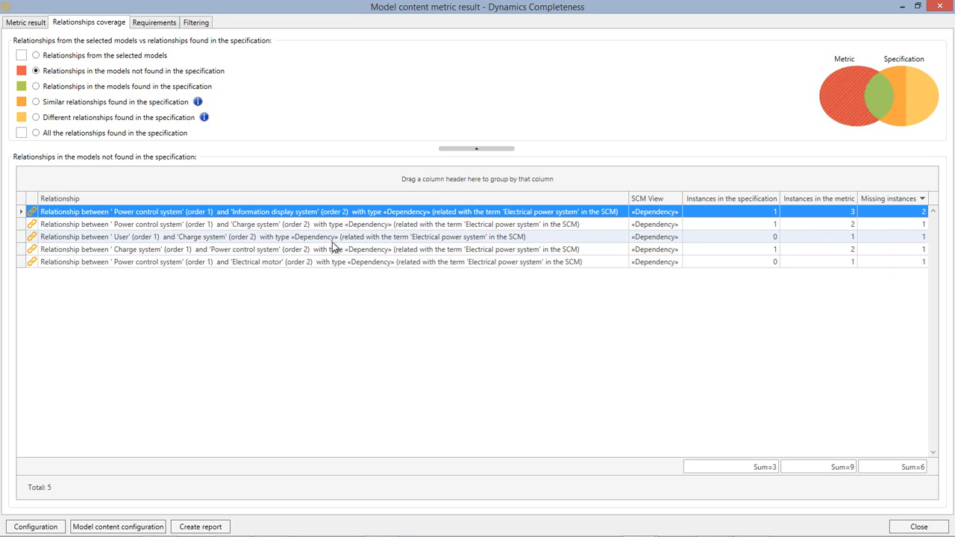
Return to the metric result overview and examine the charts for specification incompleteness, requirements coverage and metric configuration incompleteness
click(30, 24)
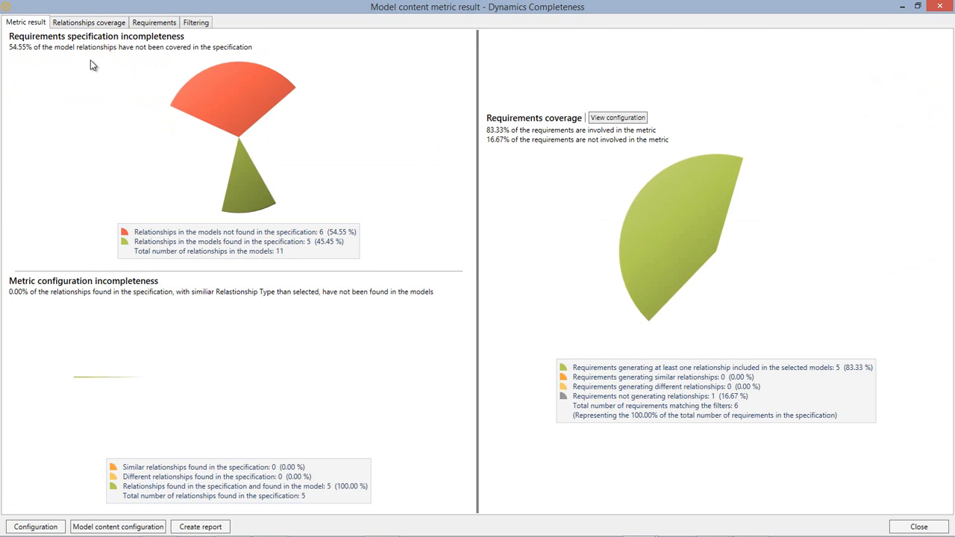
mouse_move(247, 179)
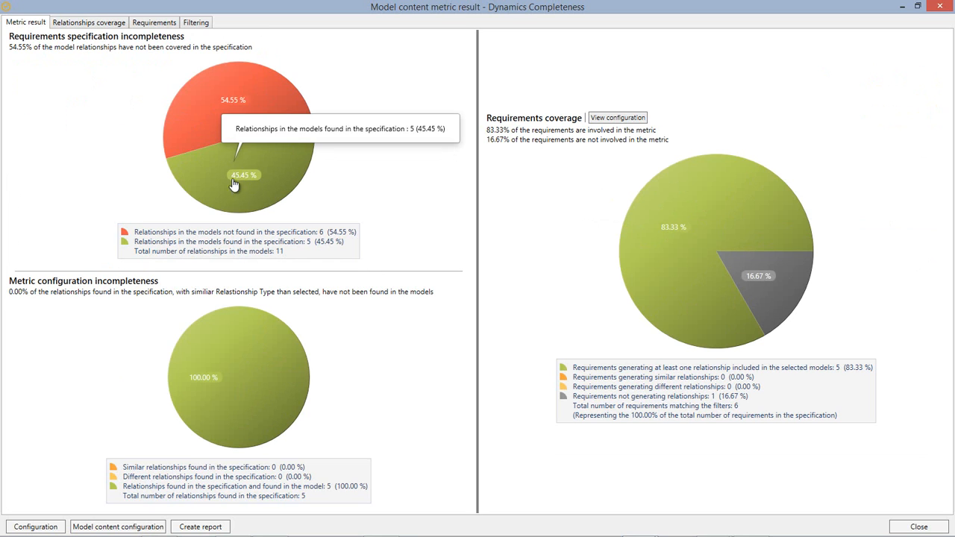
mouse_move(239, 103)
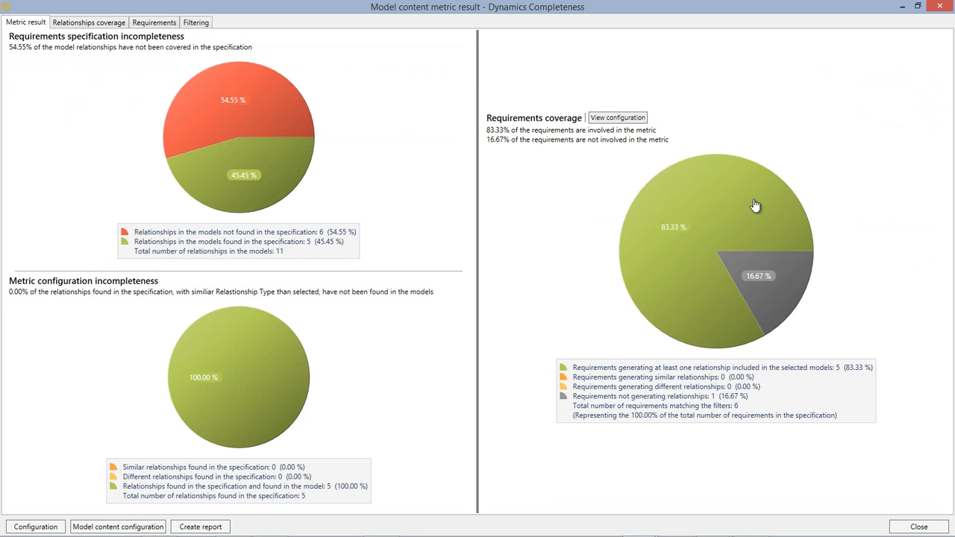
mouse_move(674, 212)
mouse_move(726, 249)
mouse_move(758, 284)
mouse_move(216, 359)
Review the relationships coverage by listing each category in turn, from relationships in the selected models to all relationships found in the specification
click(92, 23)
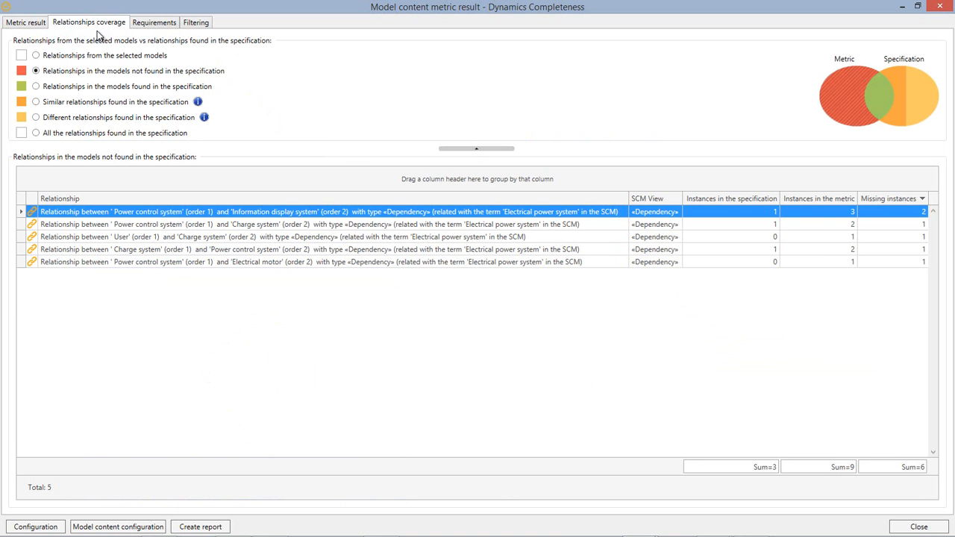
click(56, 57)
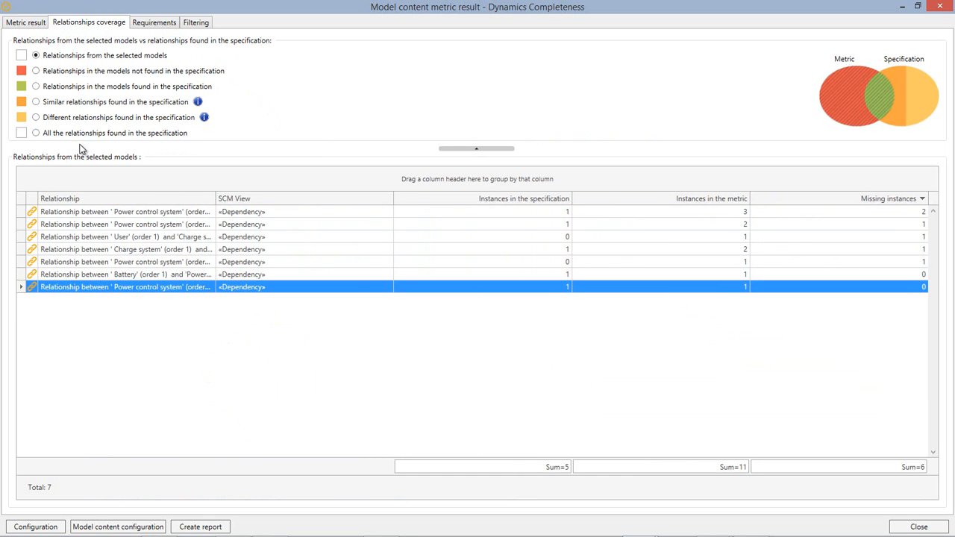
click(47, 71)
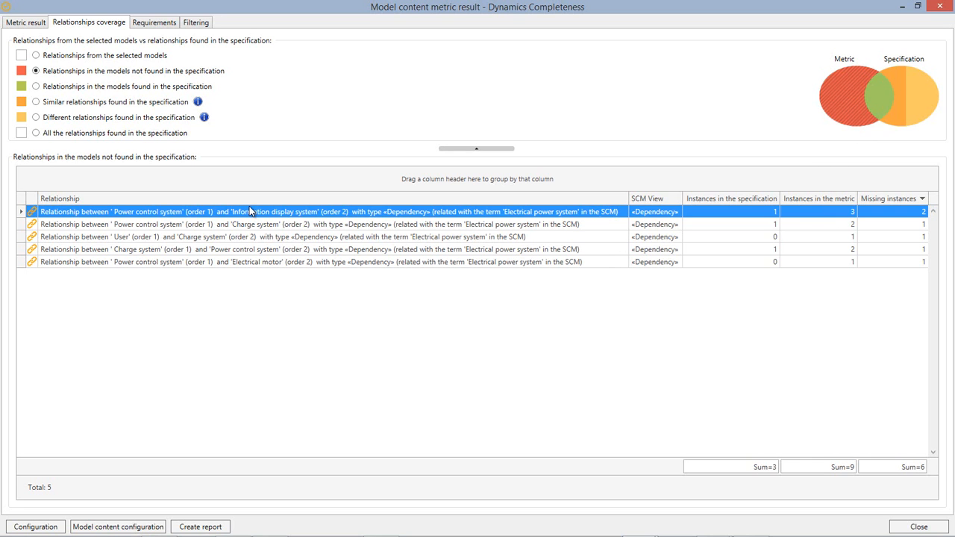
click(55, 88)
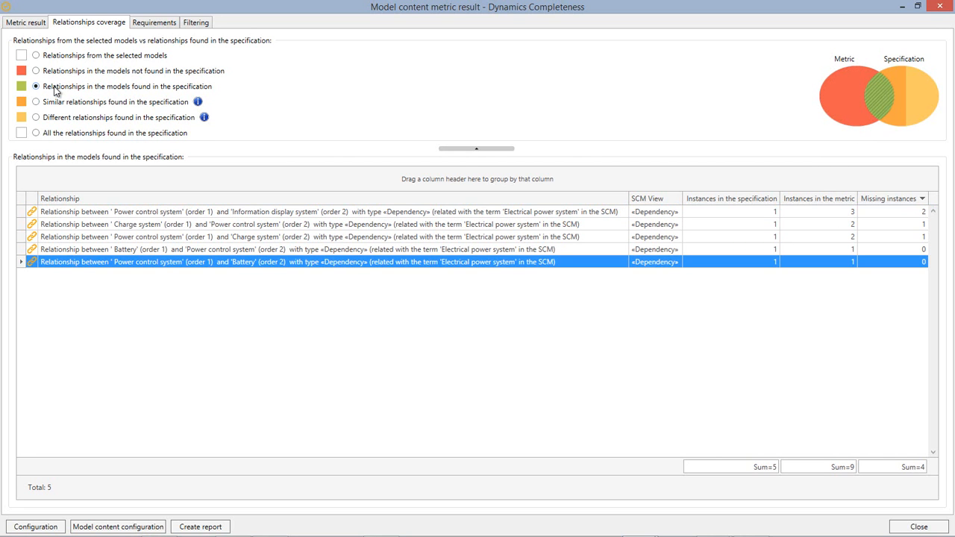
click(55, 104)
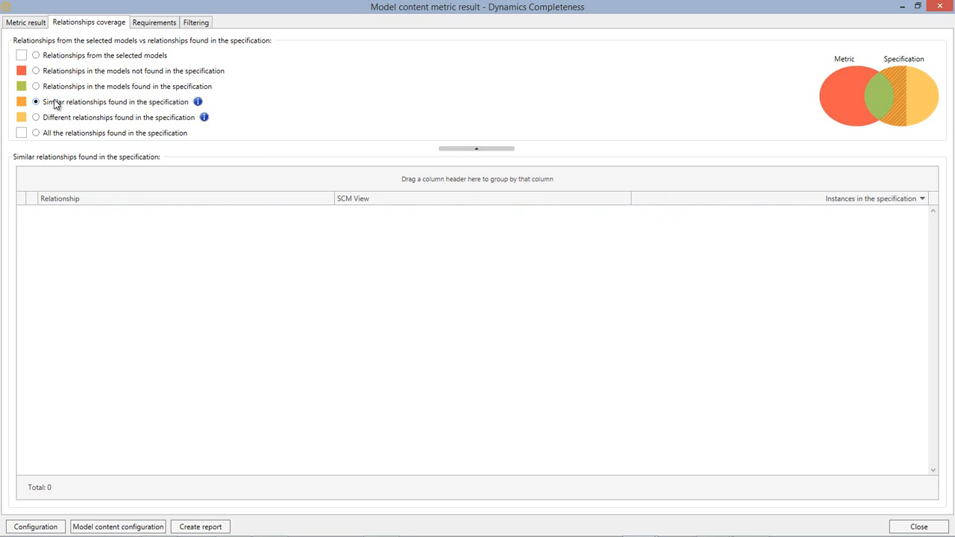
click(64, 122)
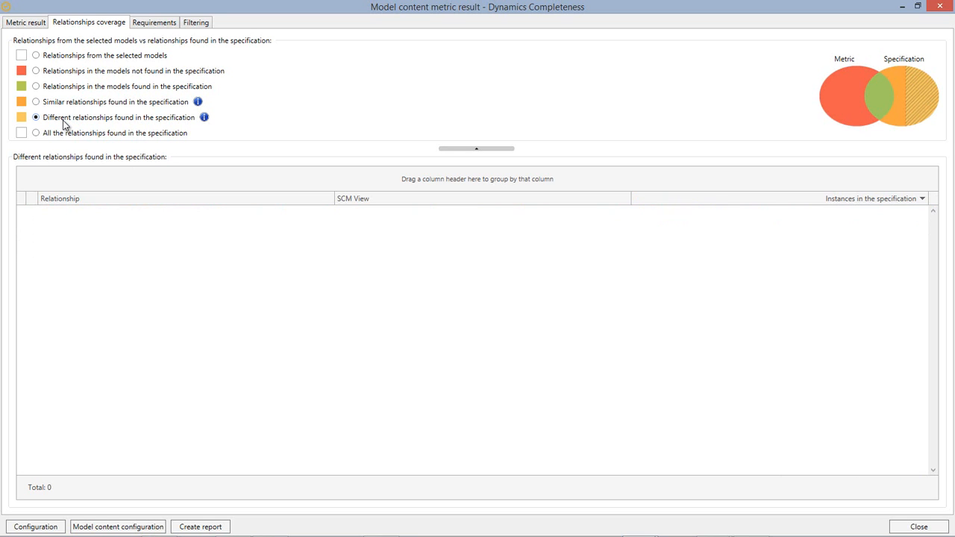
click(65, 134)
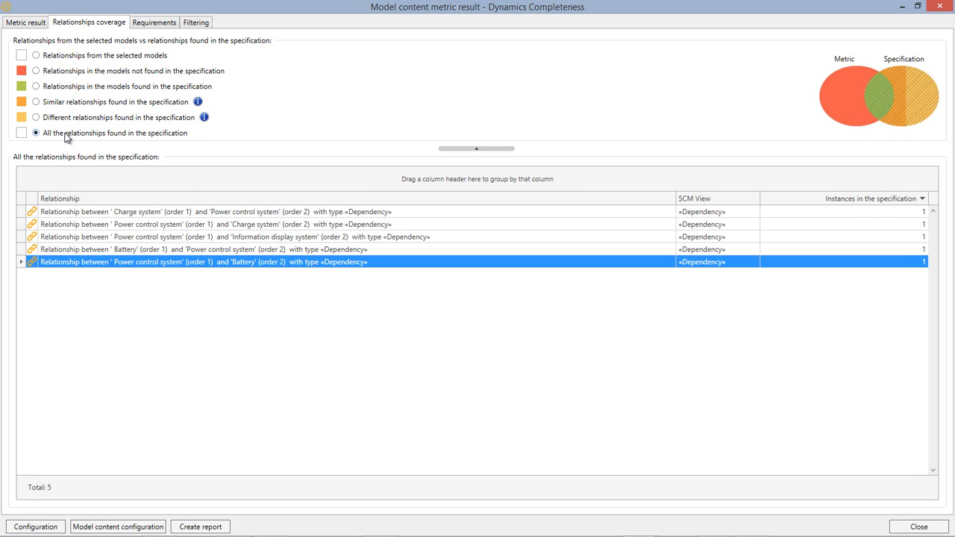
Review the requirements analysis by category: generating included relationships, similar relationships, different relationships and no relationships
click(150, 24)
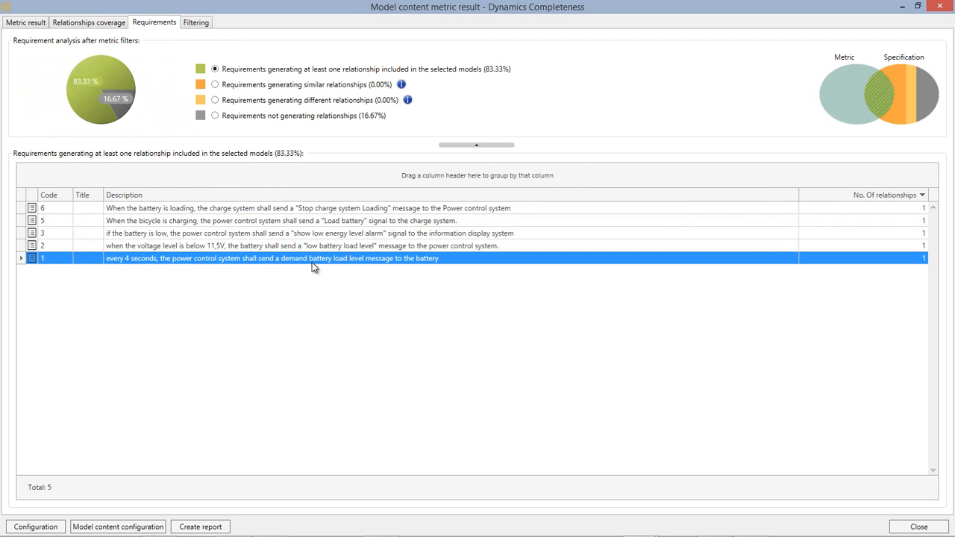
click(269, 87)
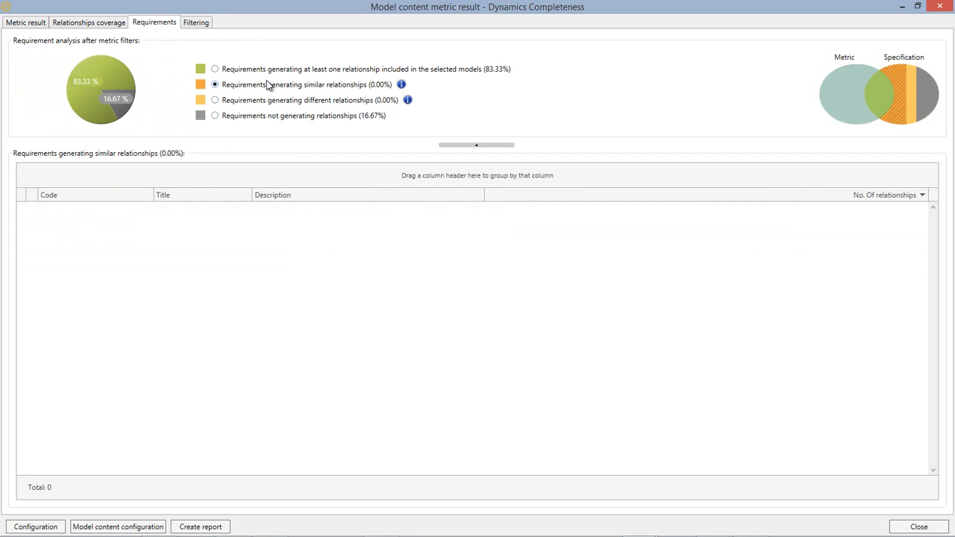
click(267, 103)
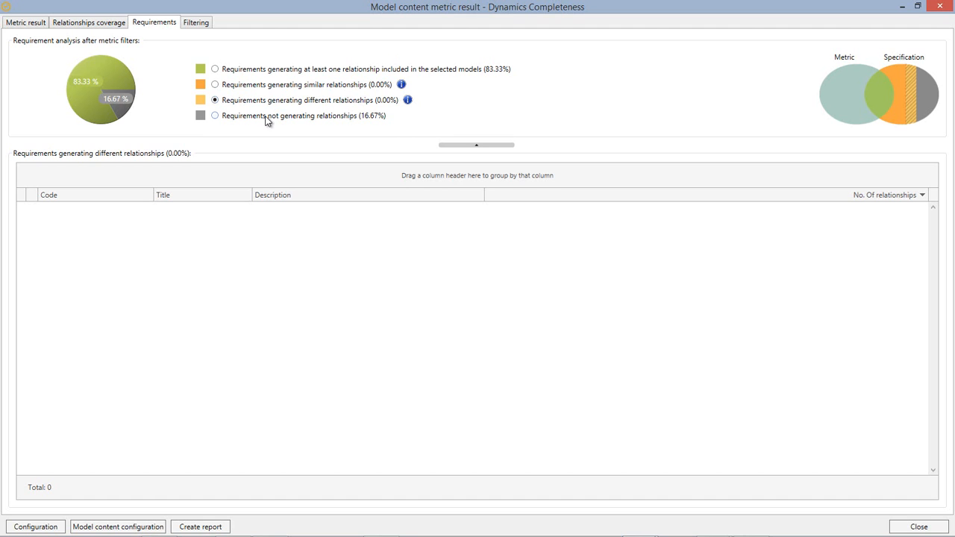
click(266, 118)
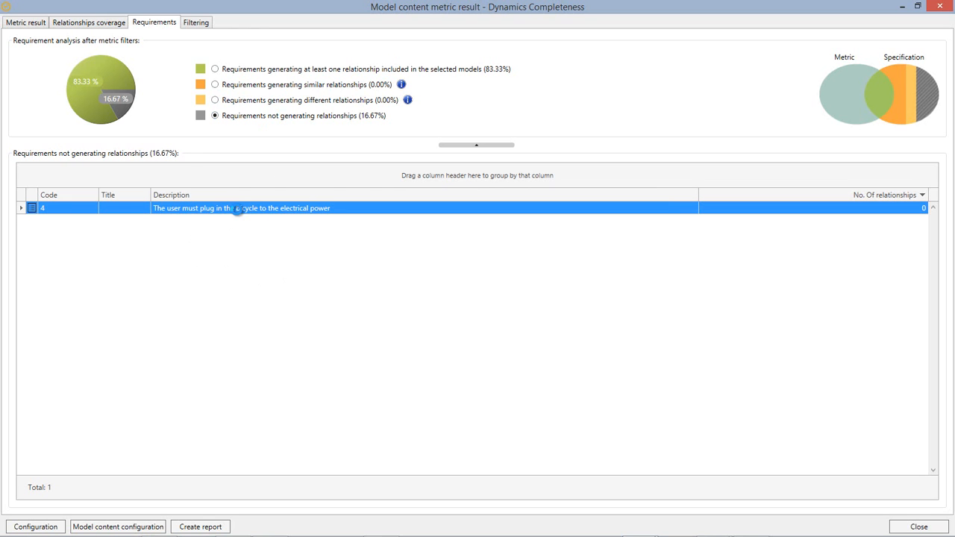
Inspect the quality details of the requirement about plugging in the bicycle, close them, and examine the metric's requirements filtering
double_click(236, 209)
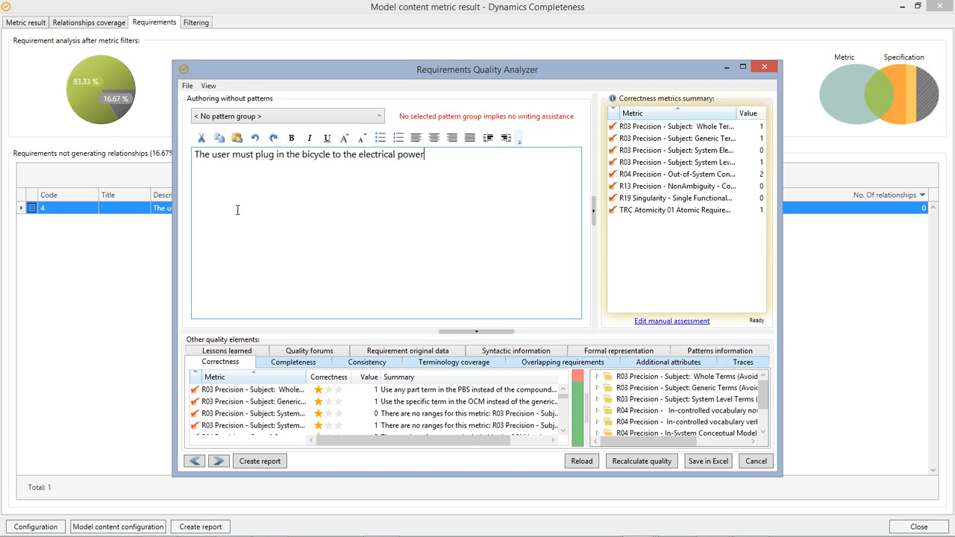
click(765, 68)
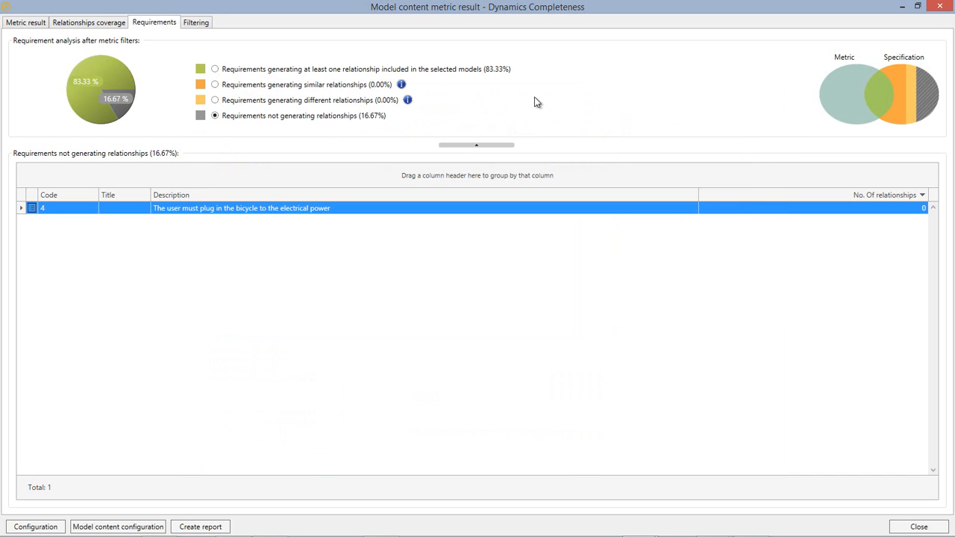
click(199, 27)
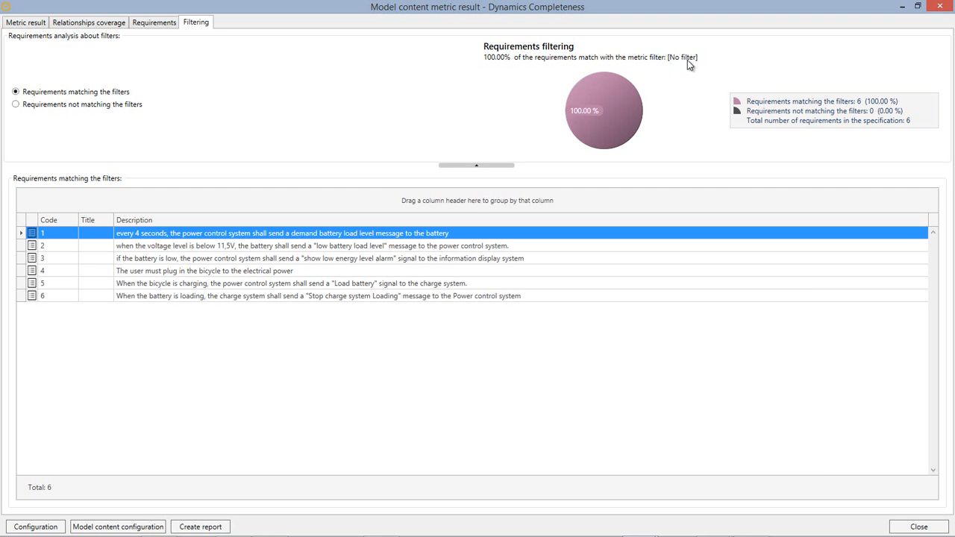
mouse_move(607, 88)
Create the Completeness Metrics Details Report for the Dynamics Completeness result and read its first page through the relationships coverage table
click(200, 527)
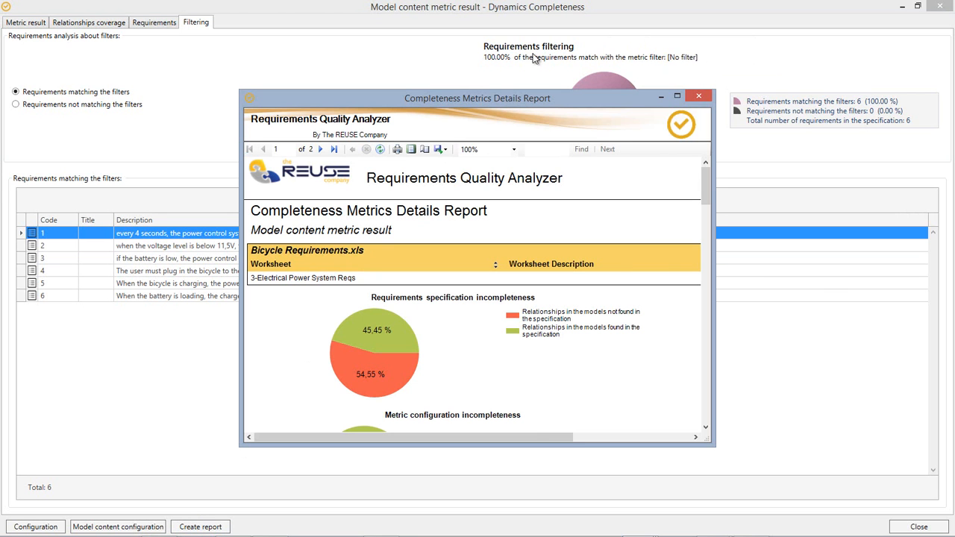
double_click(549, 99)
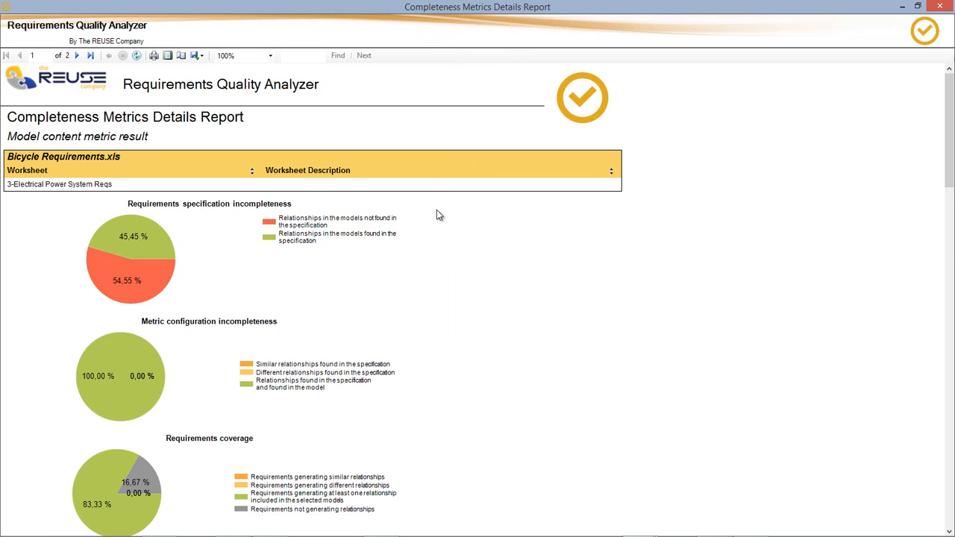
scroll(450, 230, down, 3)
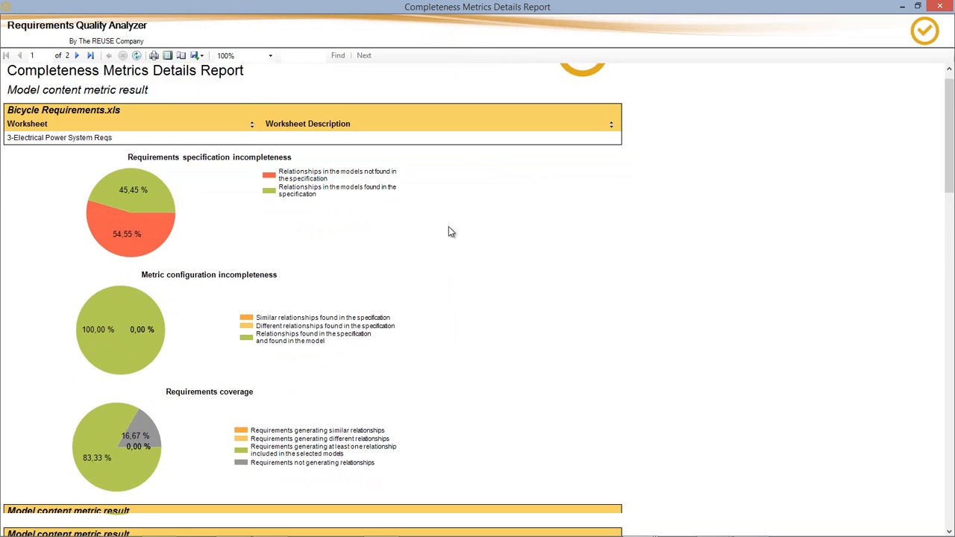
scroll(450, 231, down, 5)
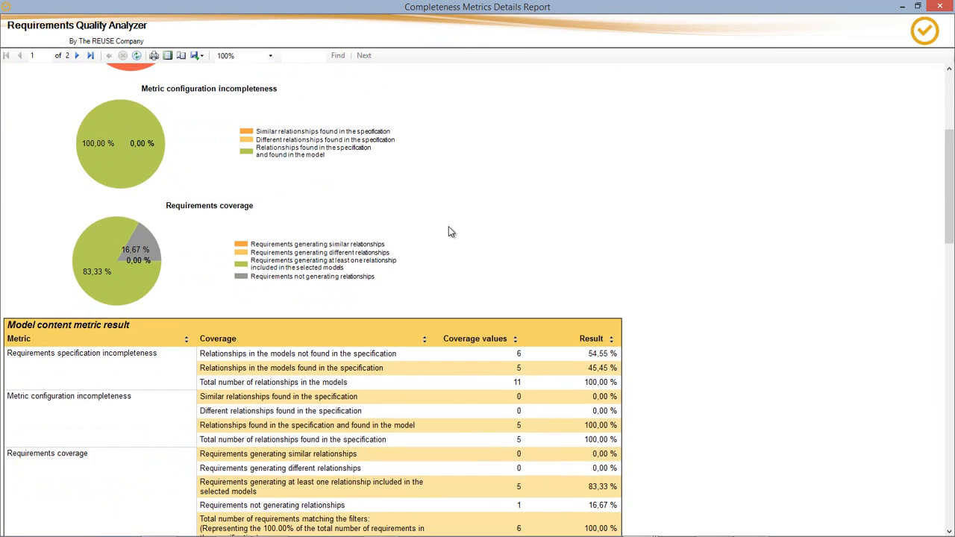
scroll(449, 231, down, 6)
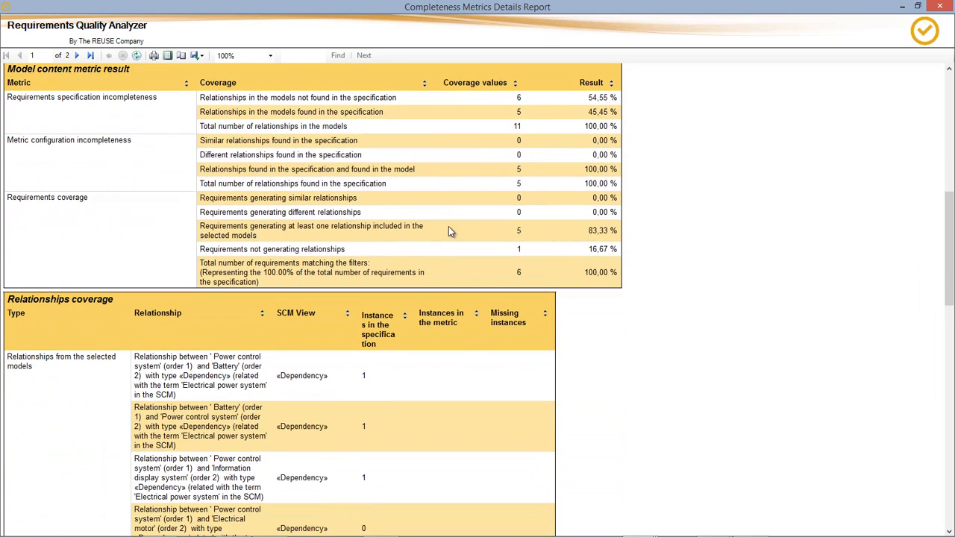
scroll(448, 231, down, 5)
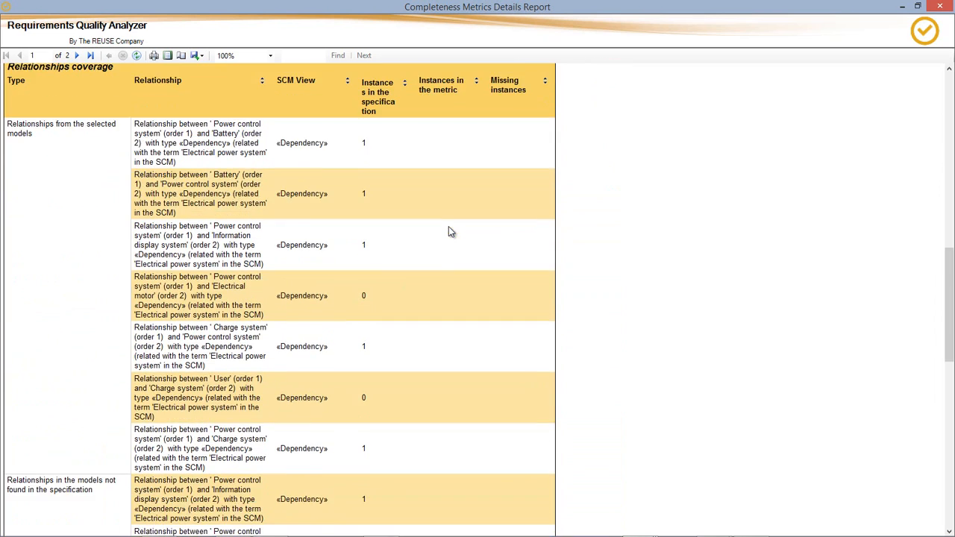
scroll(449, 232, down, 10)
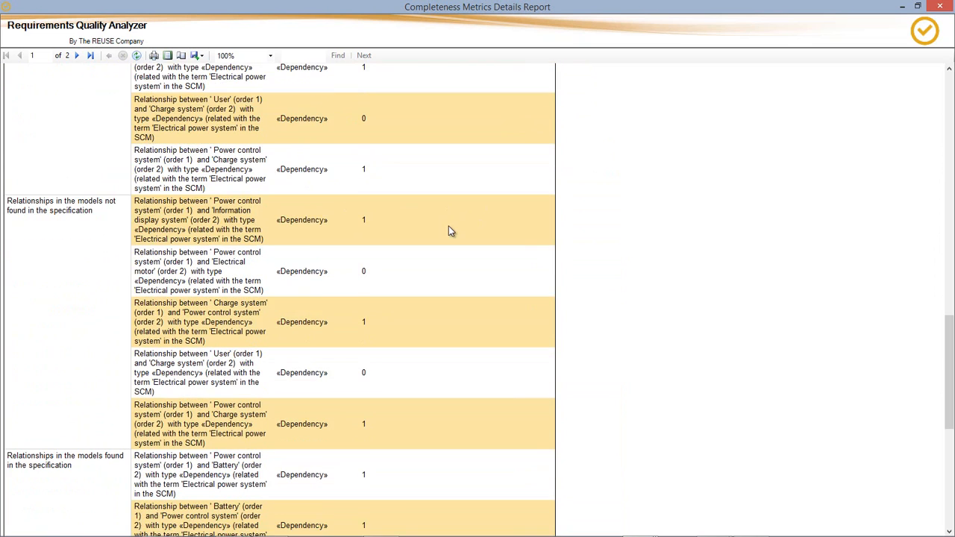
scroll(449, 229, down, 7)
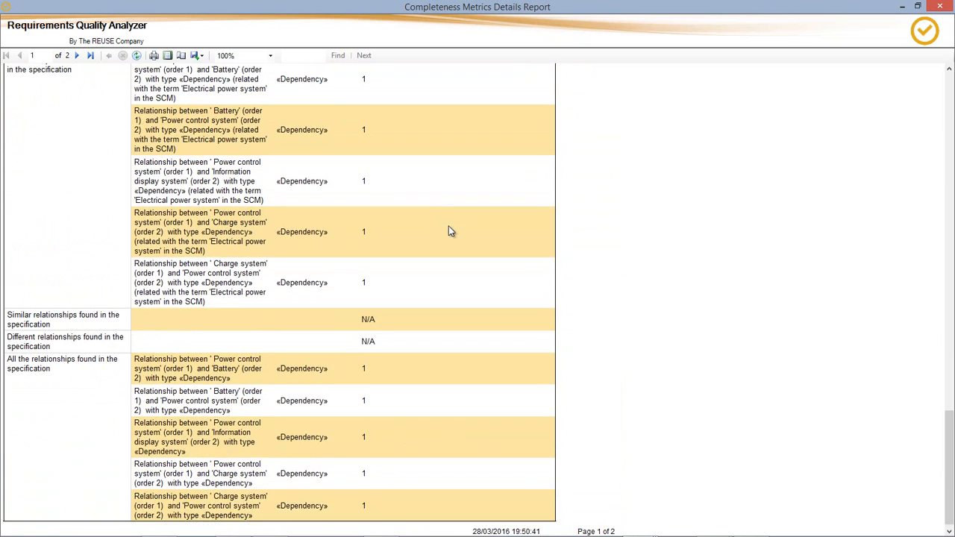